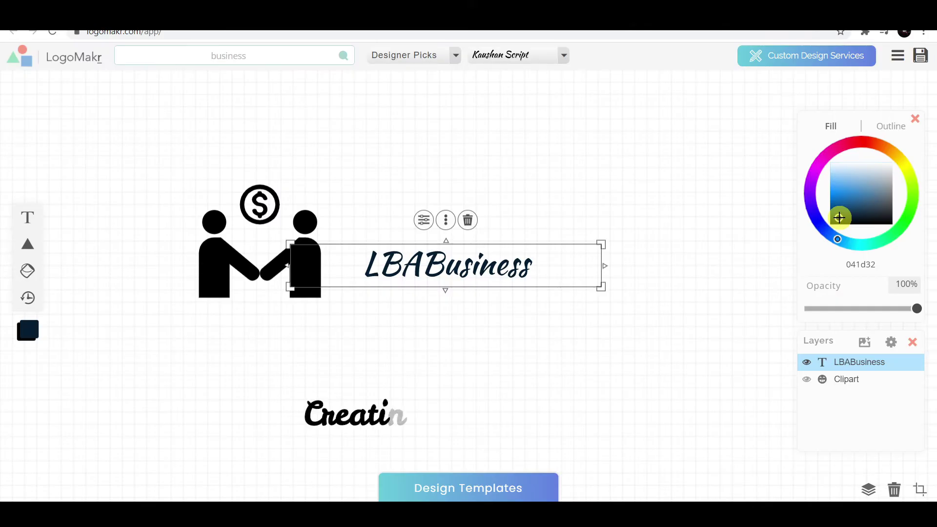
- Darken the fill colour of the LBABusiness logo text to a near-black navy in LogoMakr
drag(840, 217, 834, 222)
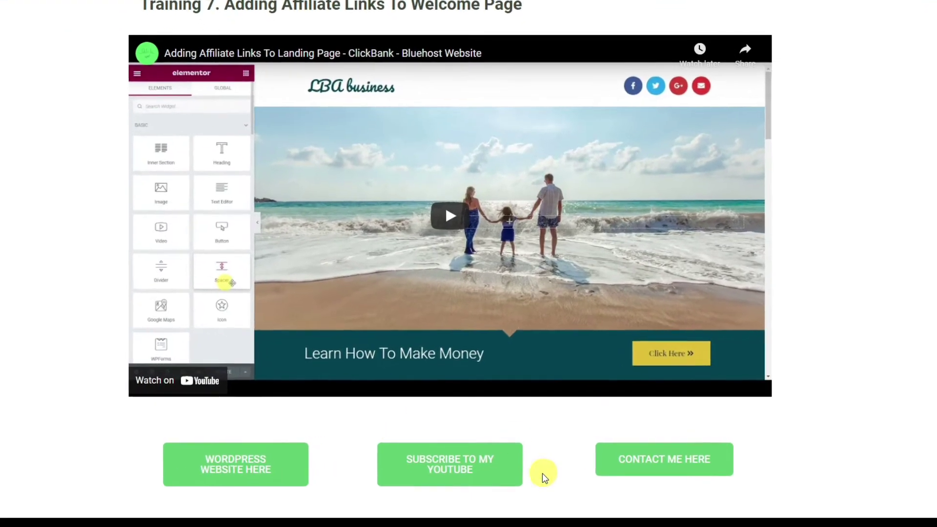
- Open the training page's linked YouTube channel, subscribe to Quality Luxuray Lifestyle and set its notifications to All
click(451, 471)
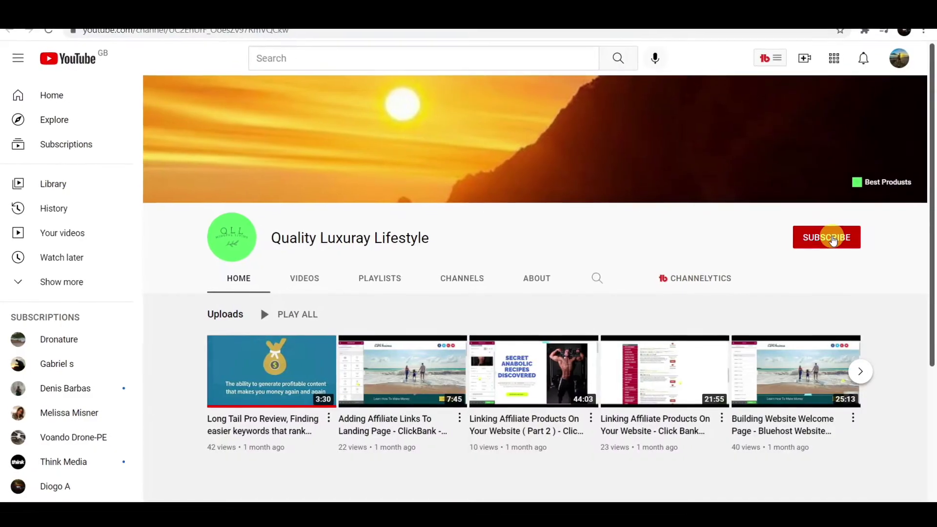
click(832, 238)
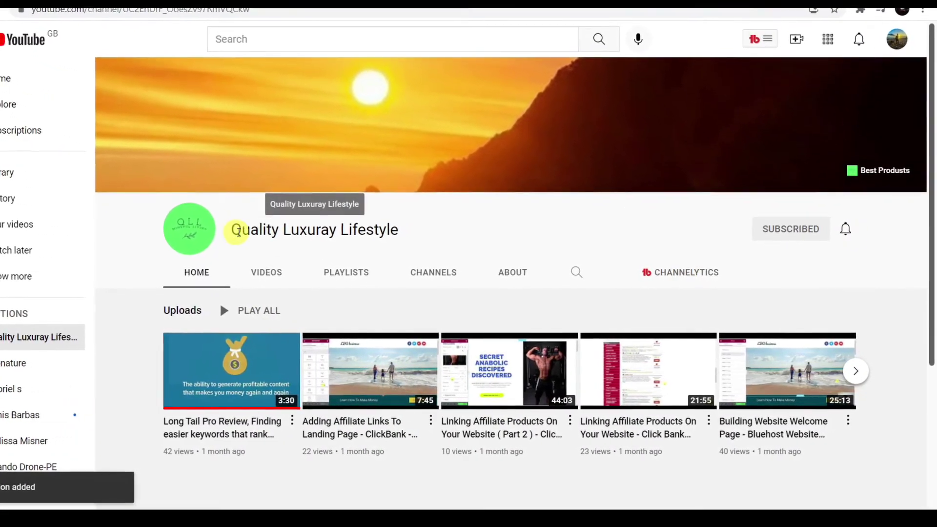
drag(236, 232, 403, 233)
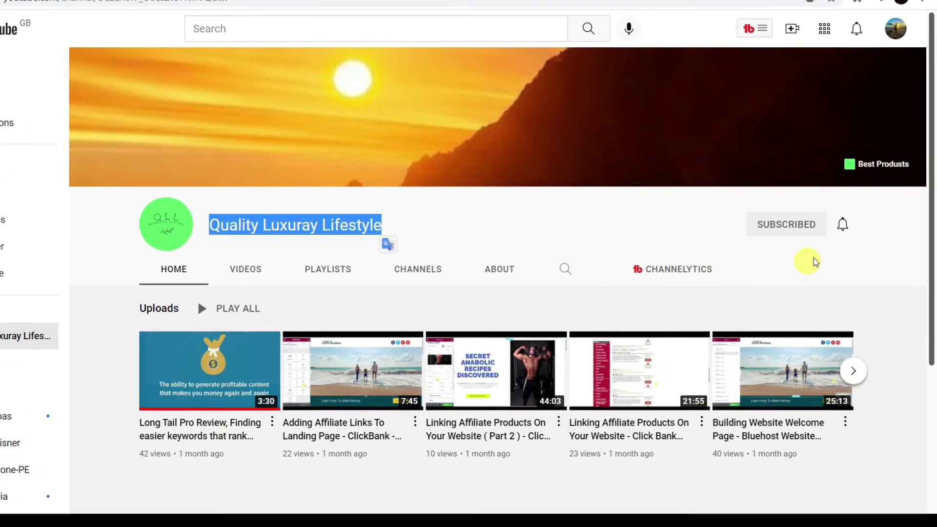
click(843, 224)
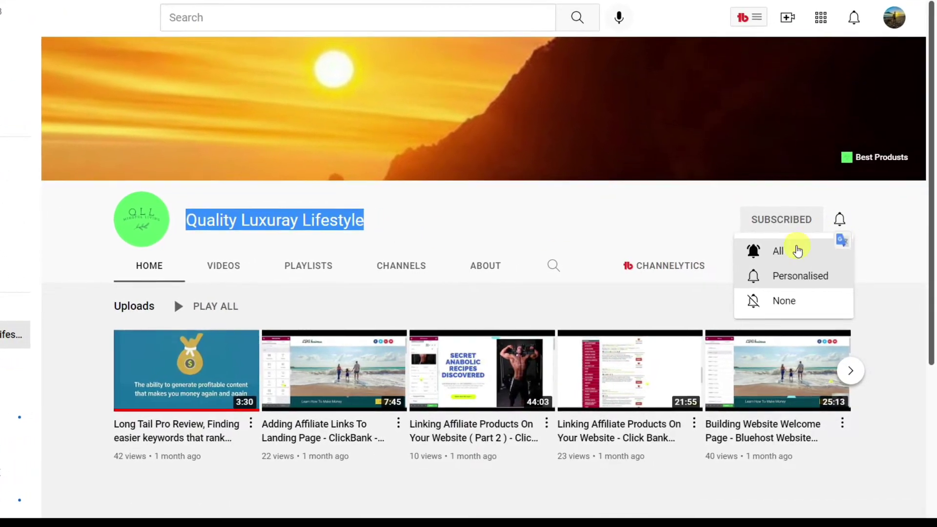
click(797, 251)
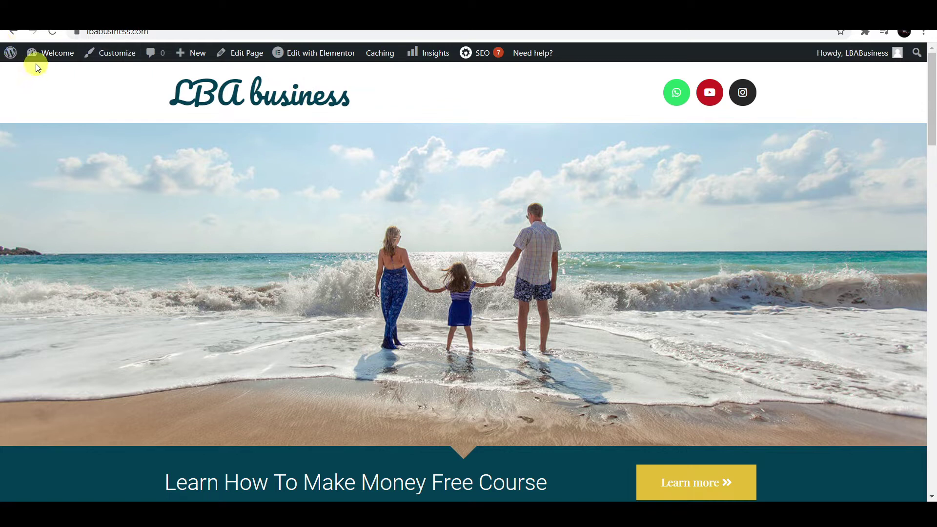
- Go to the LBA business site's WordPress dashboard and open the Welcome front page for editing
mouse_move(49, 60)
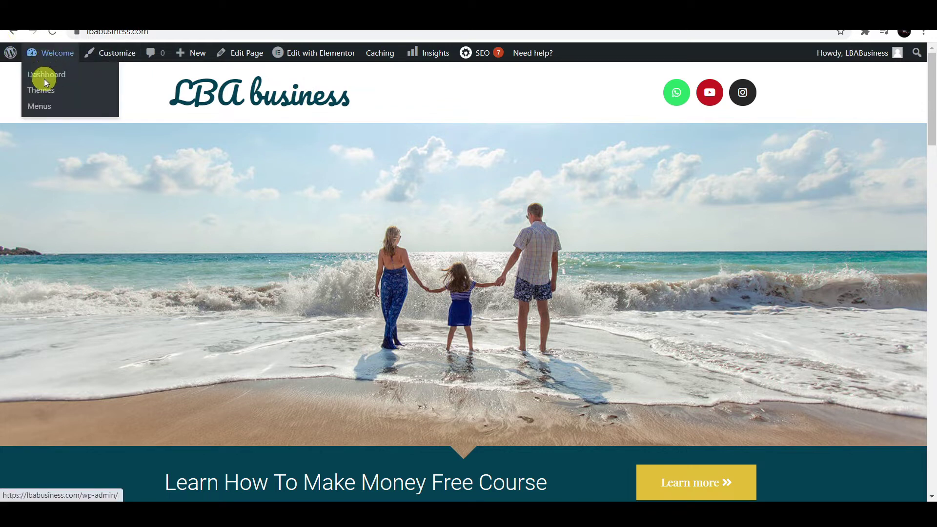
click(54, 77)
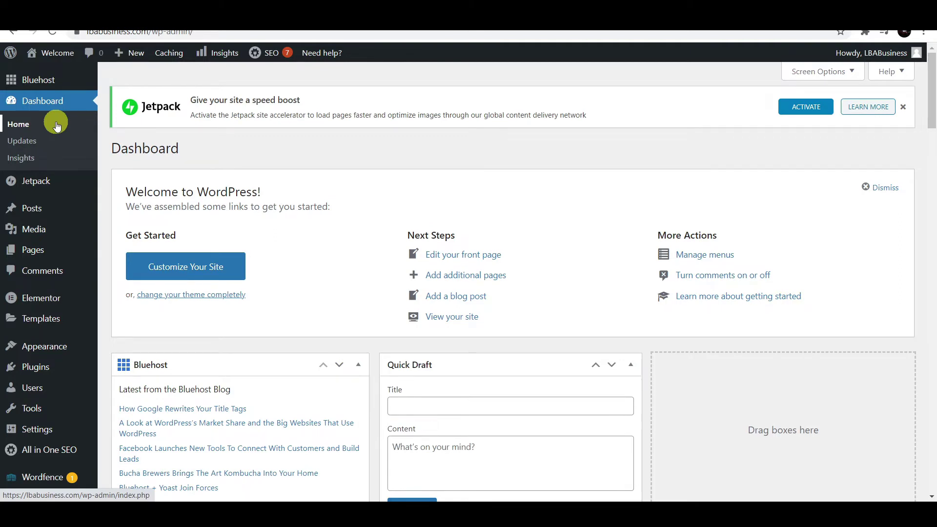
click(38, 254)
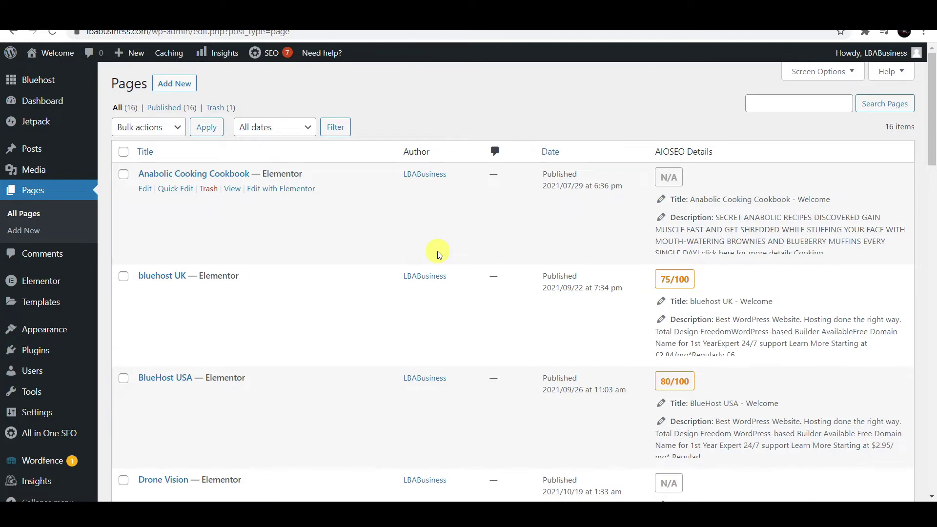
scroll(379, 326, down, 18)
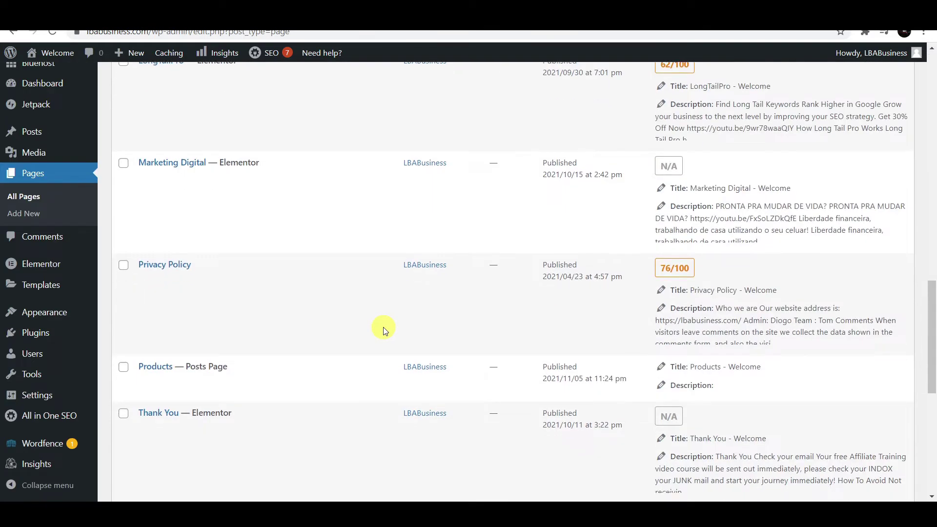
scroll(384, 331, down, 8)
mouse_move(151, 343)
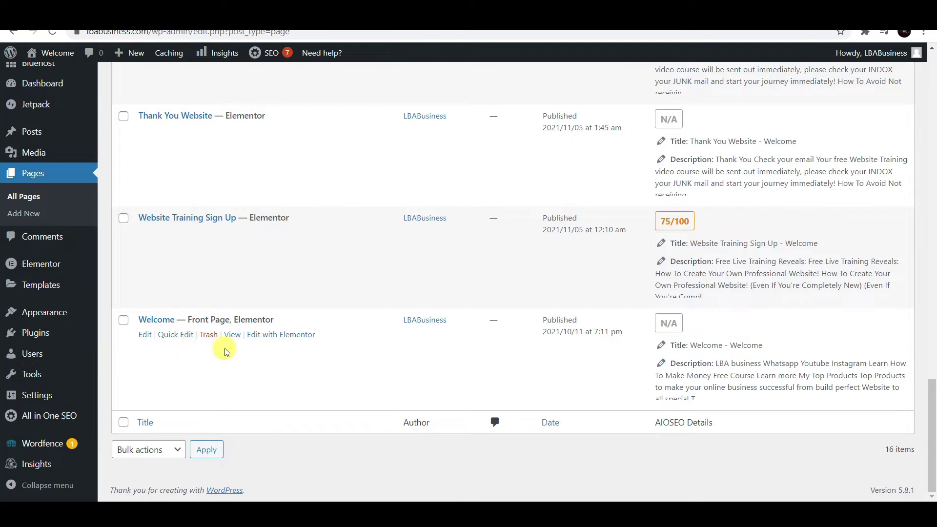
click(146, 335)
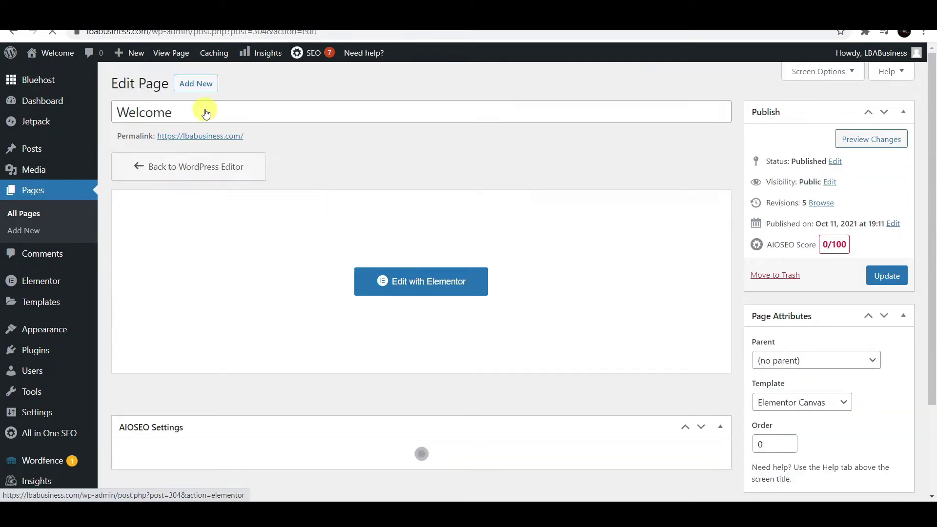
- Retitle the Welcome page as Home and update it
click(183, 116)
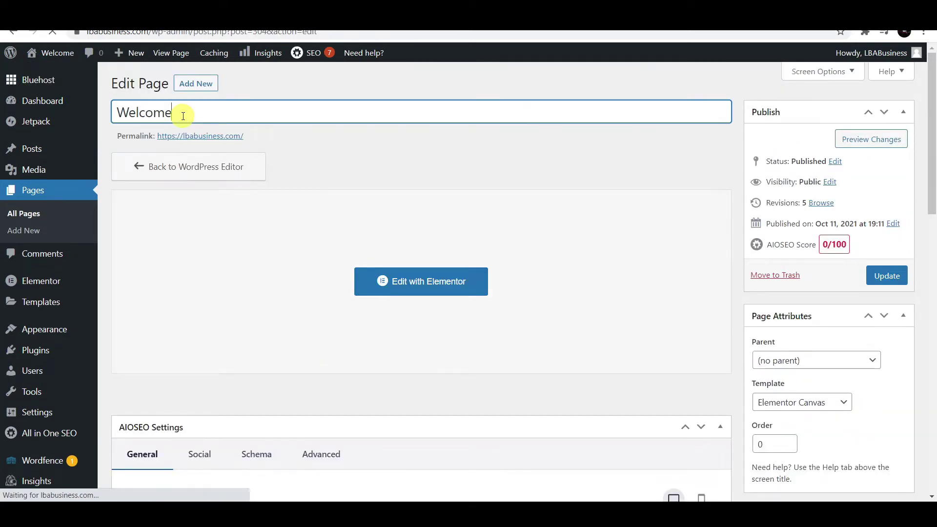
key(BackSpace)
key(BackSpace)
key(BackSpace)
key(BackSpace)
key(BackSpace)
key(BackSpace)
key(BackSpace)
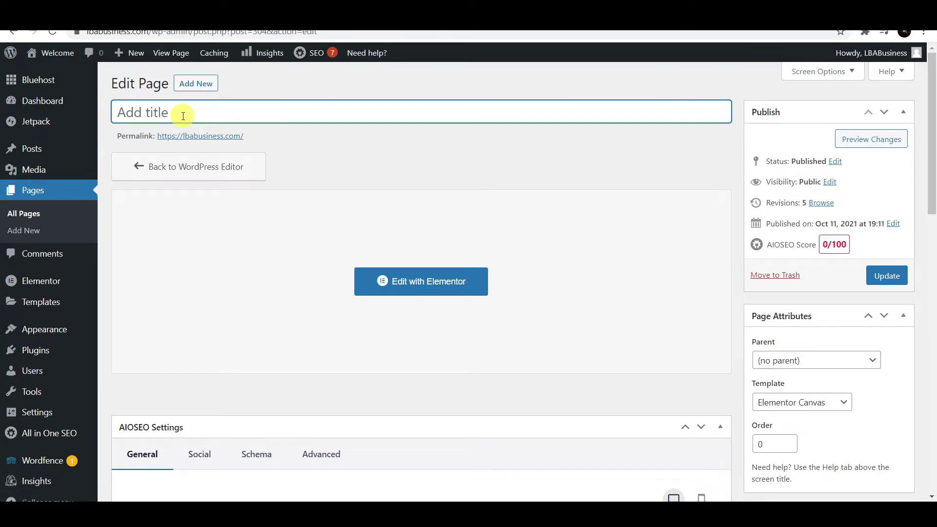
text(Home)
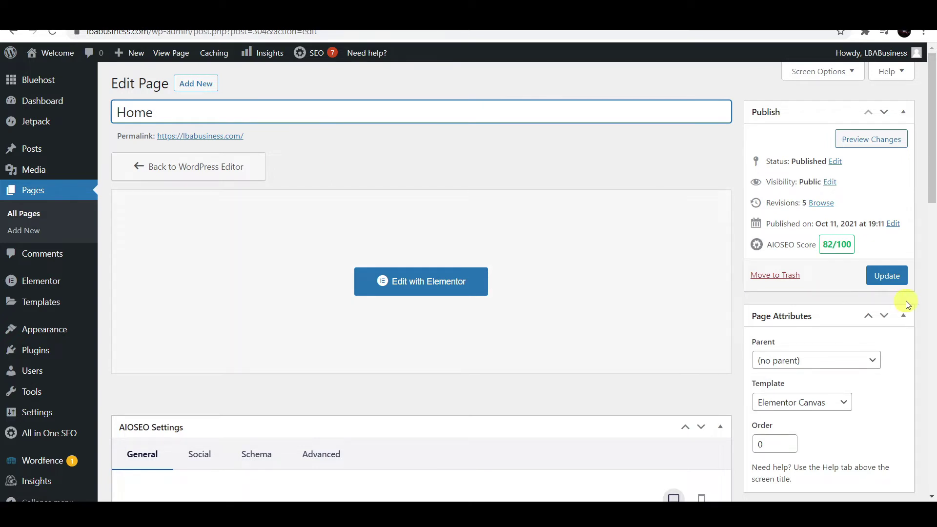
click(891, 276)
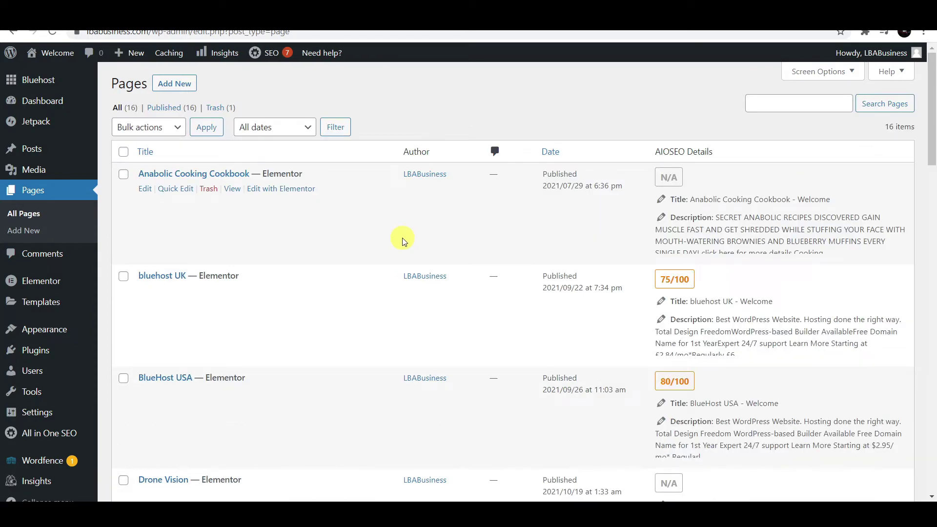
- Retitle the Privacy Policy page as About Us, update it and return to the pages list
scroll(404, 238, down, 20)
scroll(410, 293, up, 4)
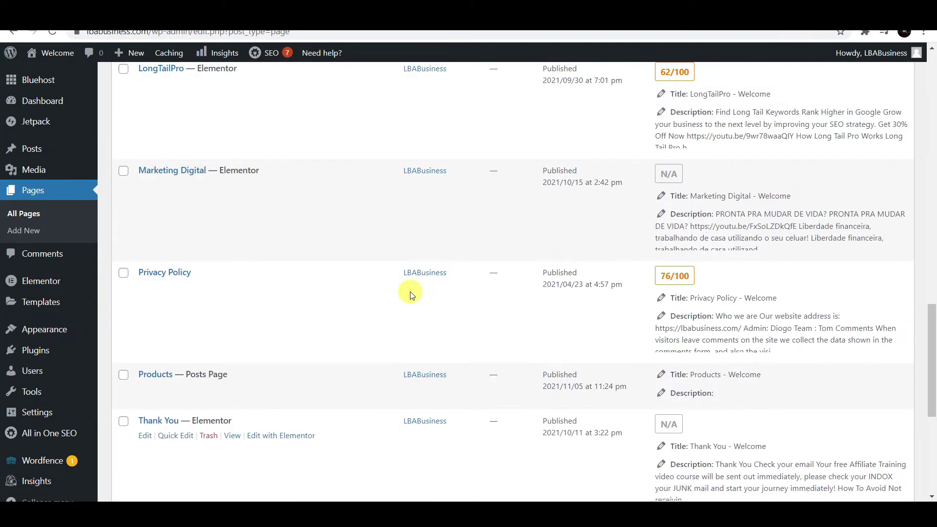
click(145, 290)
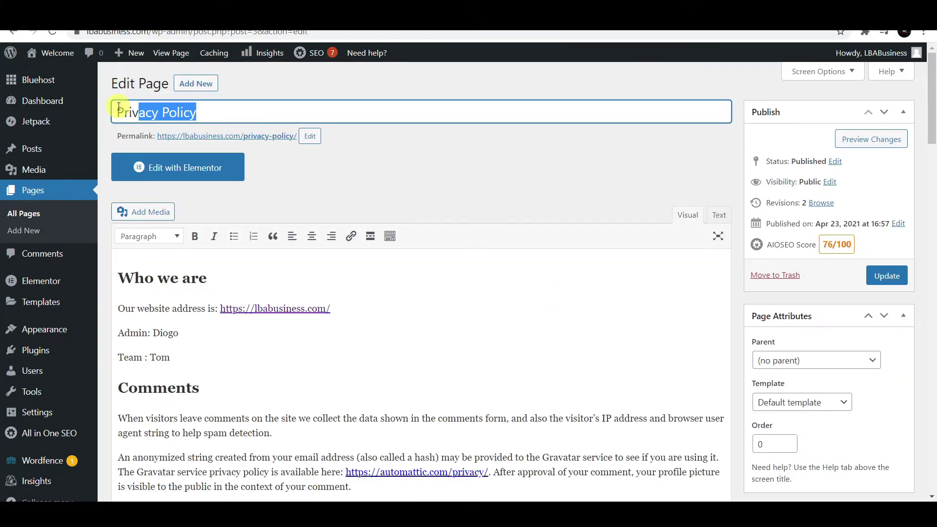
drag(119, 107, 116, 109)
key(BackSpace)
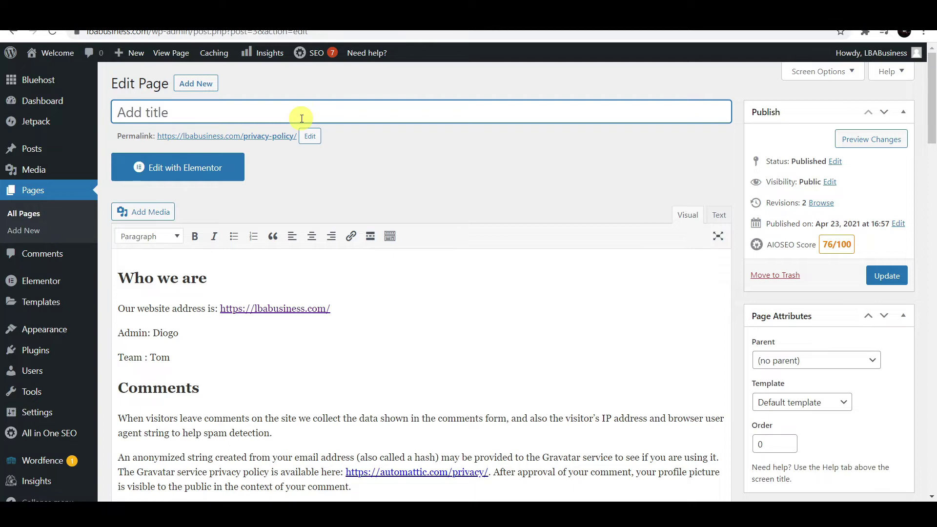
text(About Us)
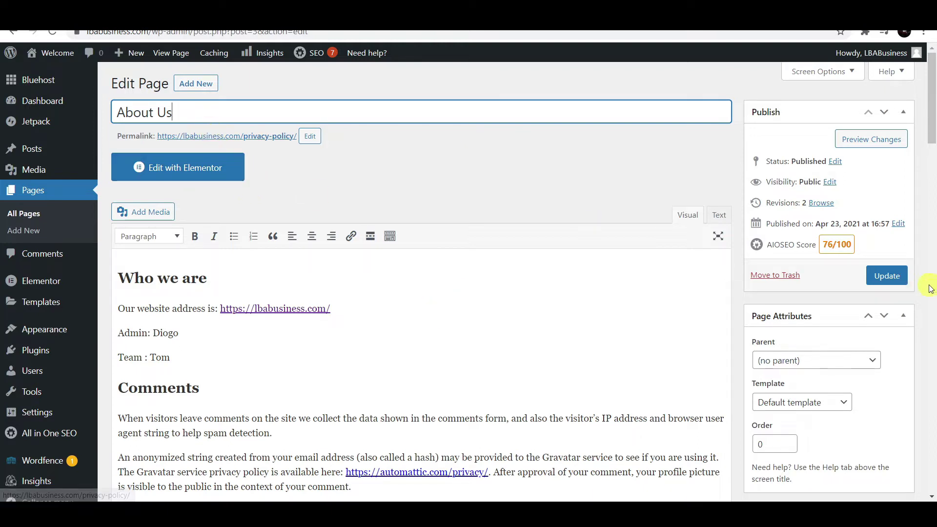
click(887, 276)
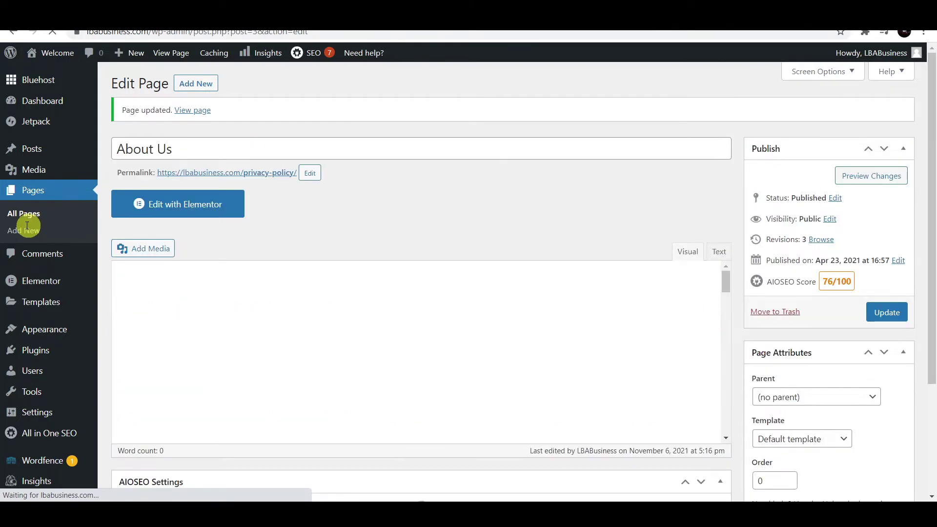
click(29, 192)
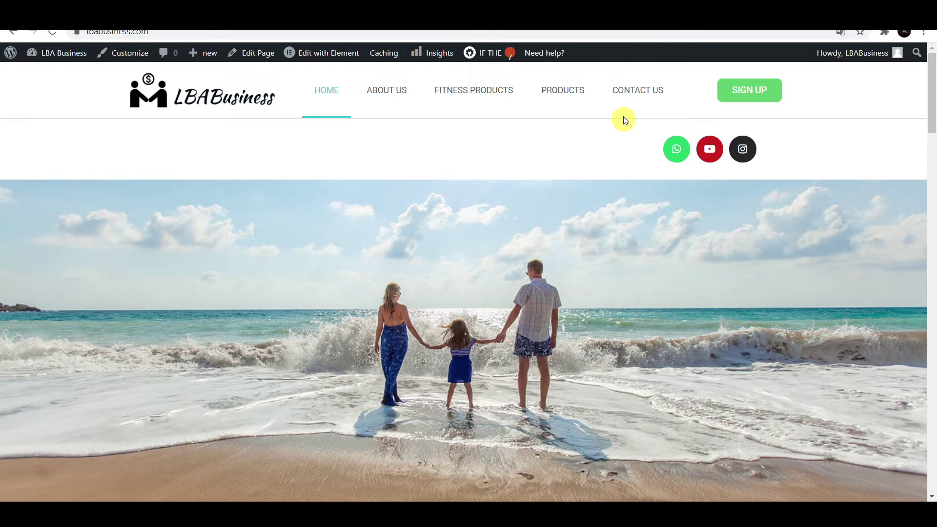
- Follow the Contact Us link in the live site's header menu and examine the home page section it leads to
click(635, 93)
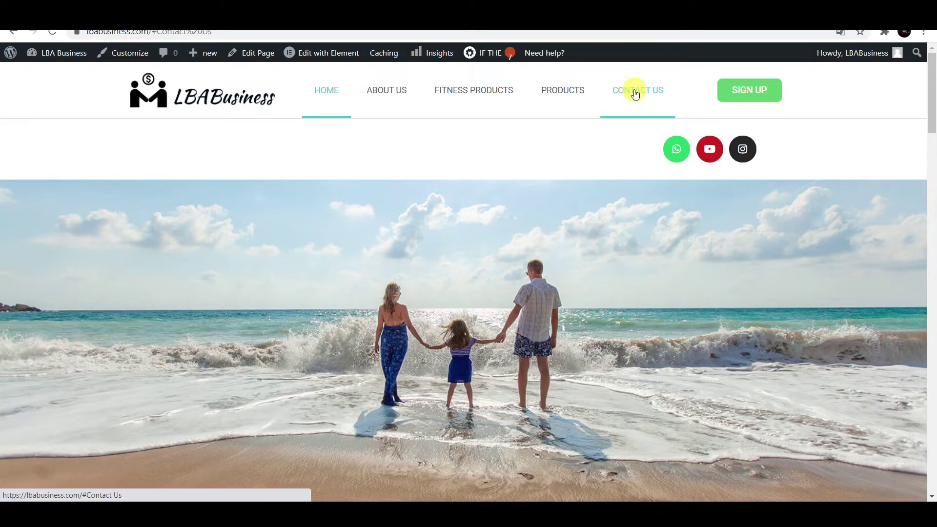
scroll(639, 329, down, 15)
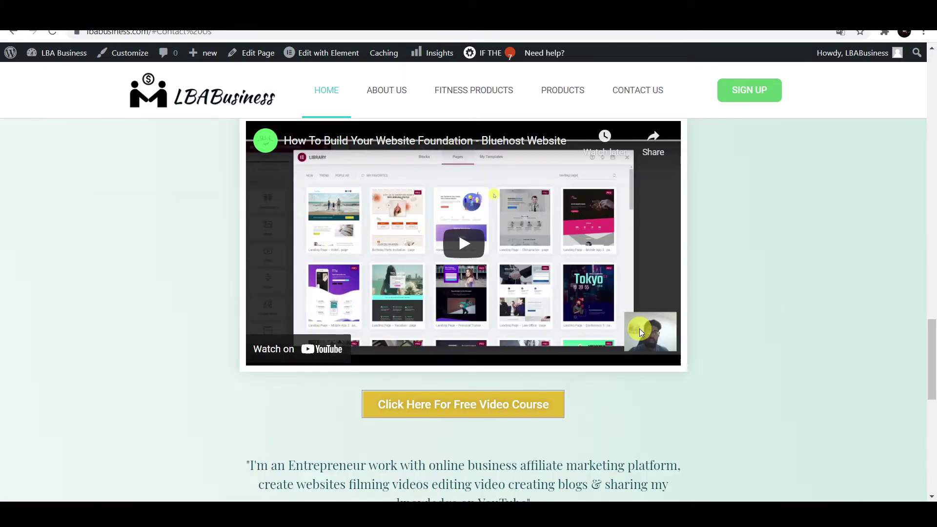
scroll(639, 329, down, 10)
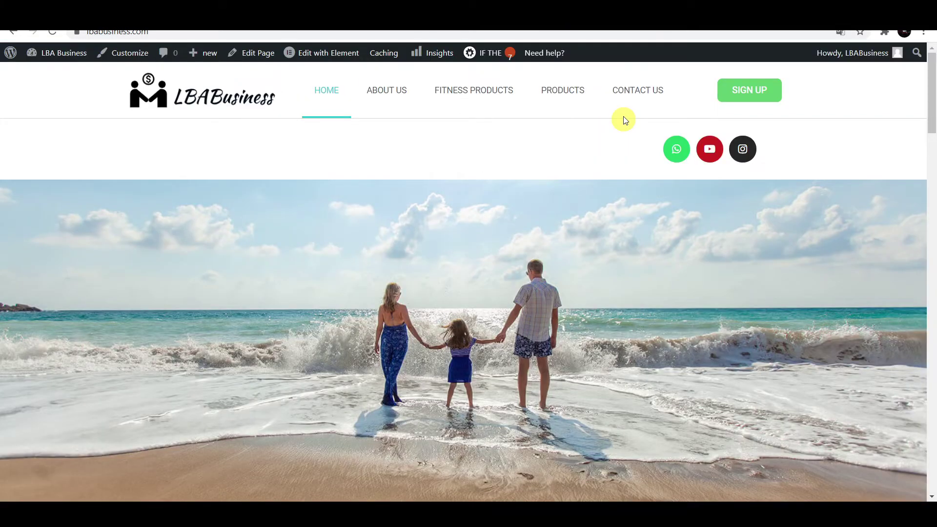
click(635, 95)
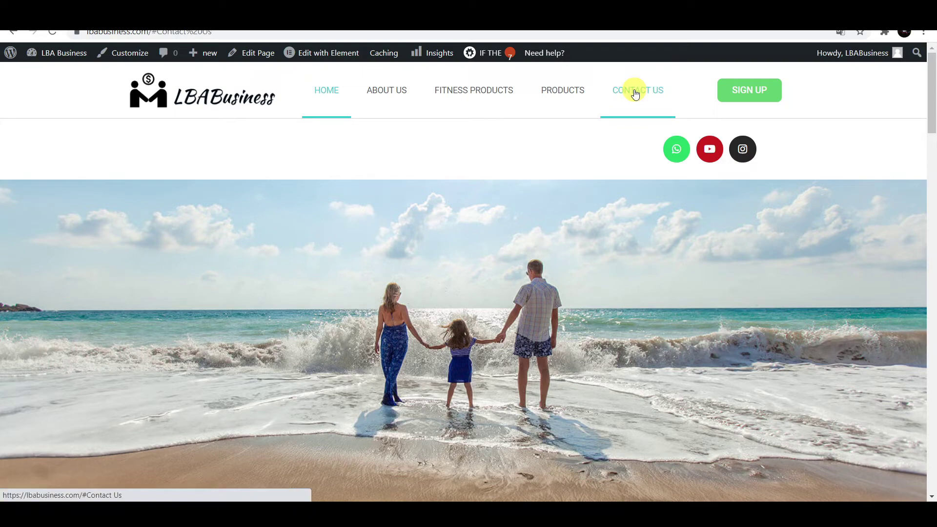
scroll(639, 329, down, 20)
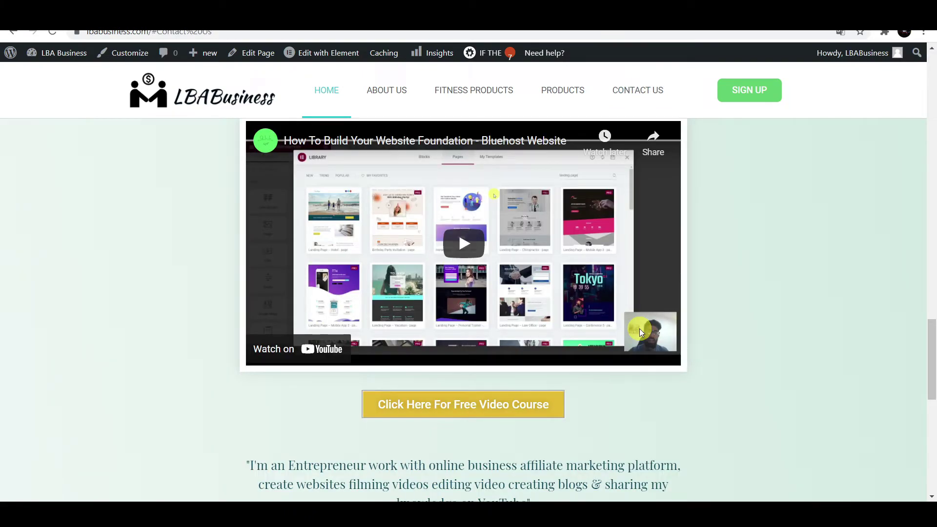
scroll(639, 329, down, 10)
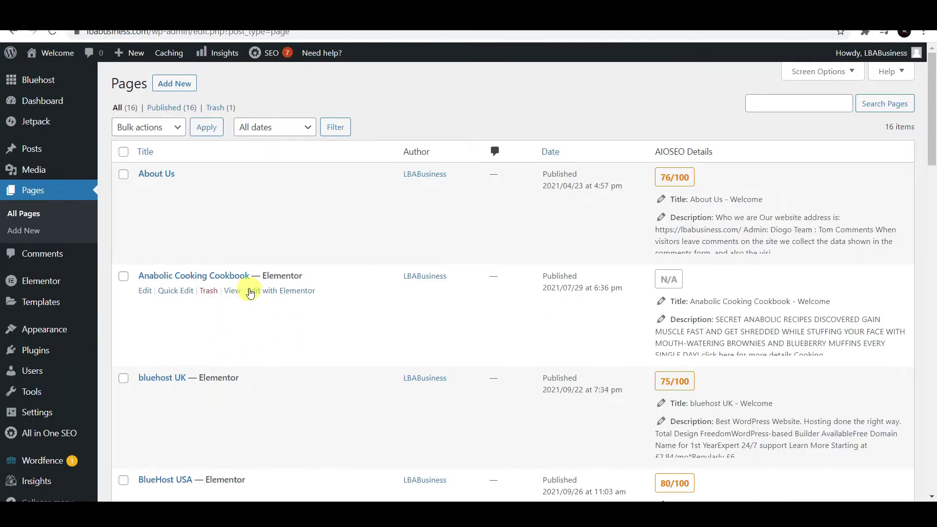
- Add a new post category named Fitness Products
mouse_move(39, 147)
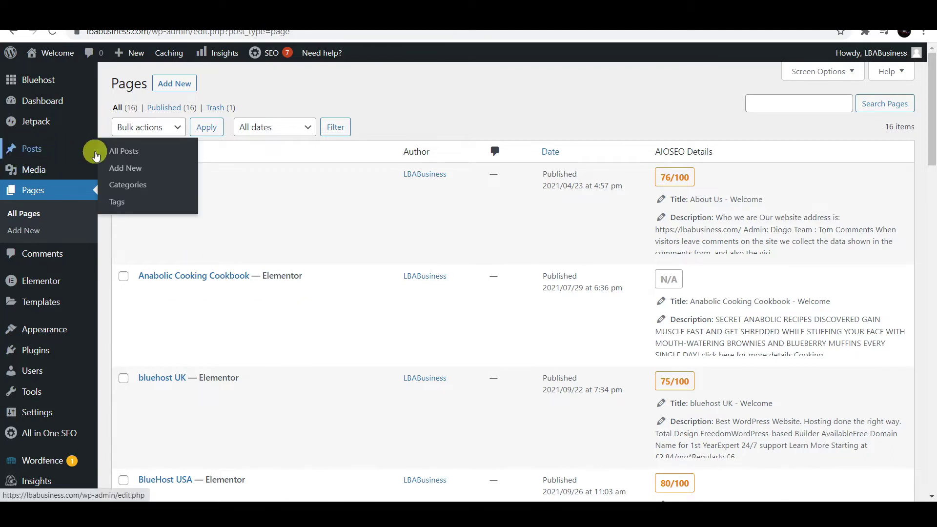
click(138, 185)
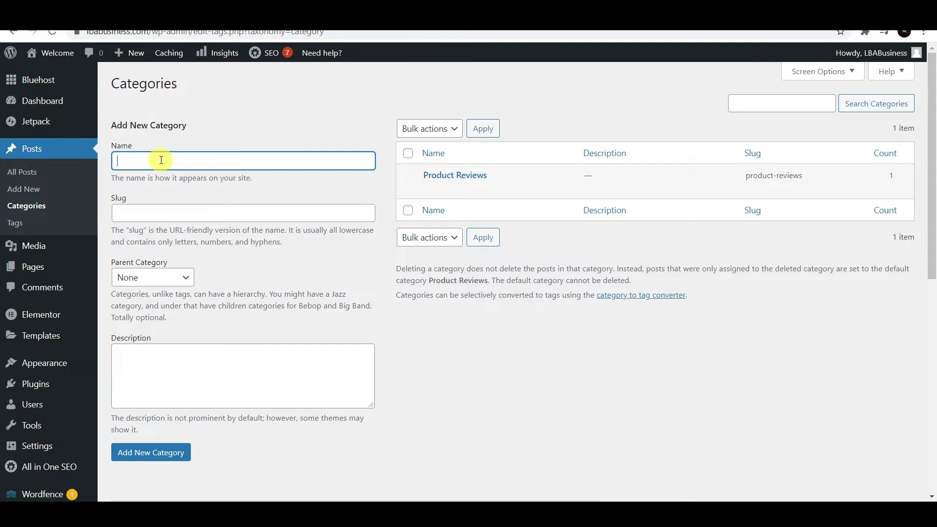
text(Fitness Products)
click(157, 458)
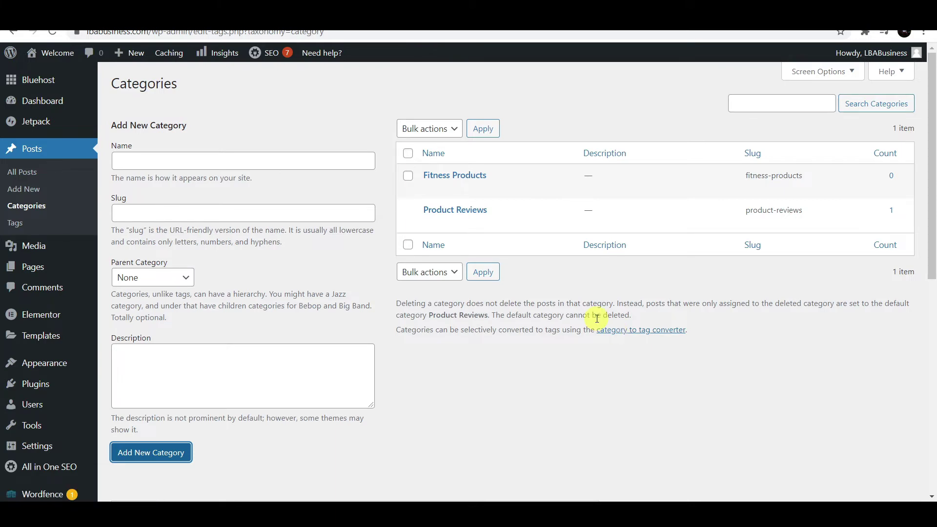
- Move the Gain Muscle post from the Product Reviews category to Fitness Products and update the post
click(25, 149)
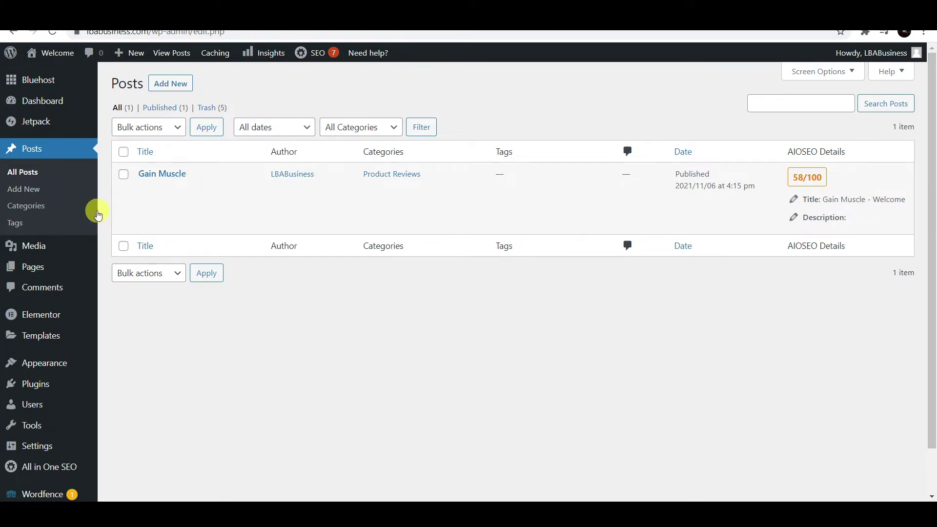
click(143, 189)
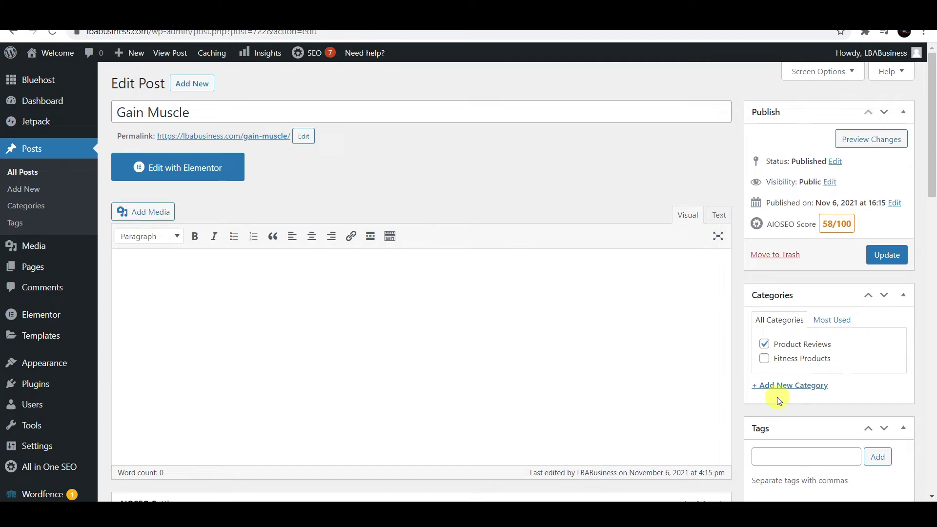
click(765, 360)
click(764, 343)
click(890, 258)
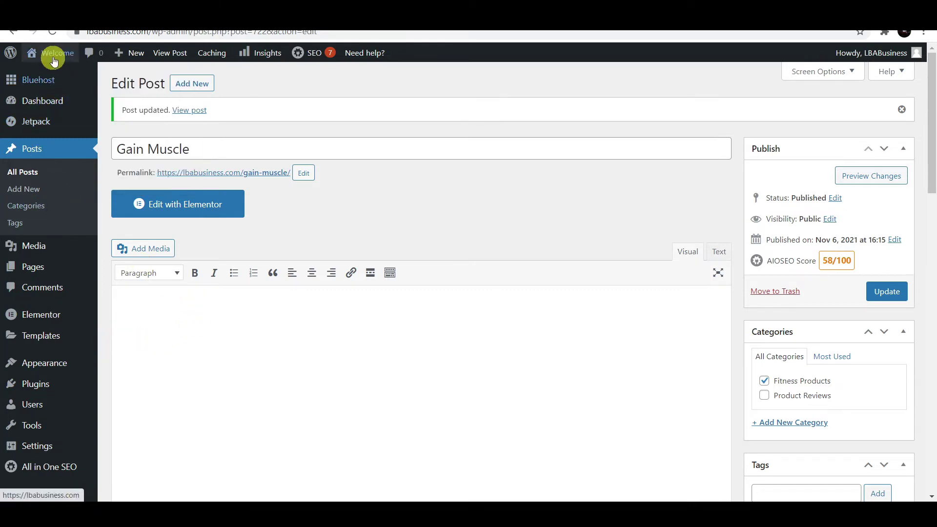
- Visit the live site from the post editor and start customizing its home page
mouse_move(54, 58)
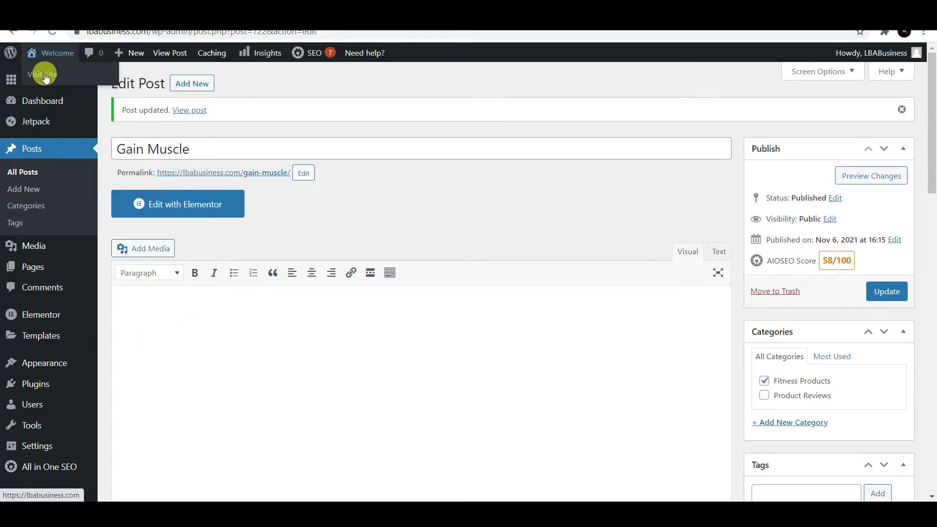
click(46, 75)
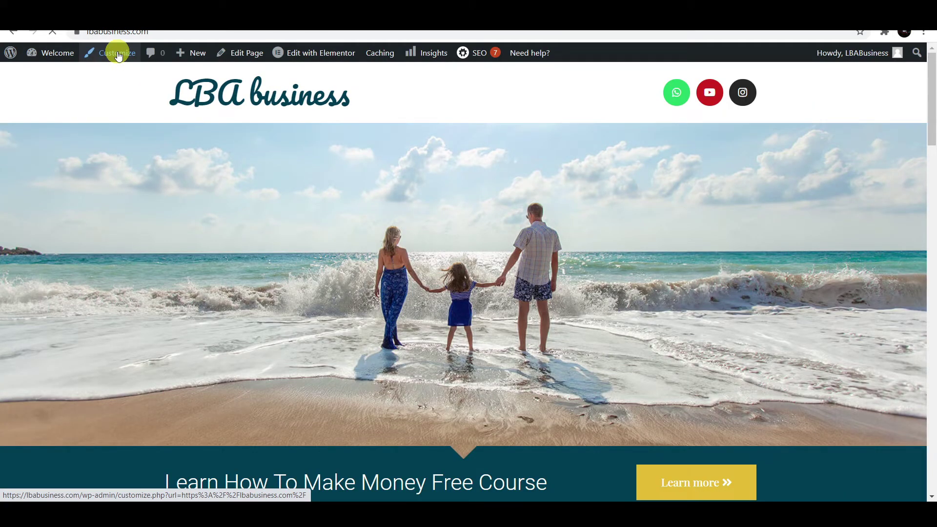
click(118, 55)
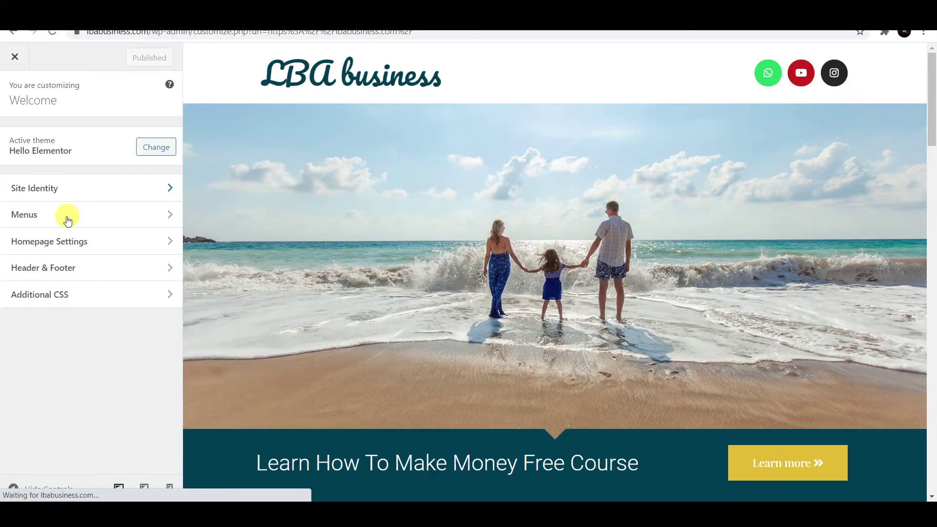
- Create a new menu named Home Page and assign it to the Header location
click(111, 220)
click(136, 240)
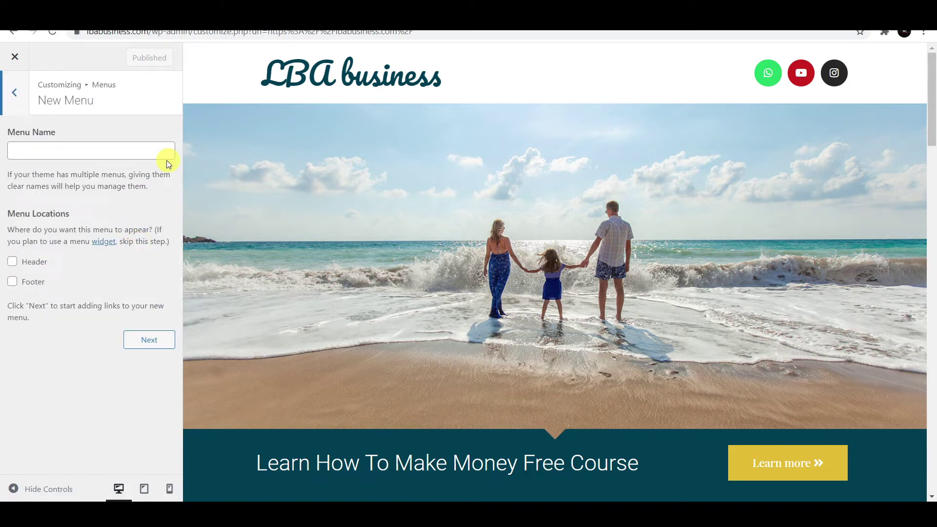
click(104, 149)
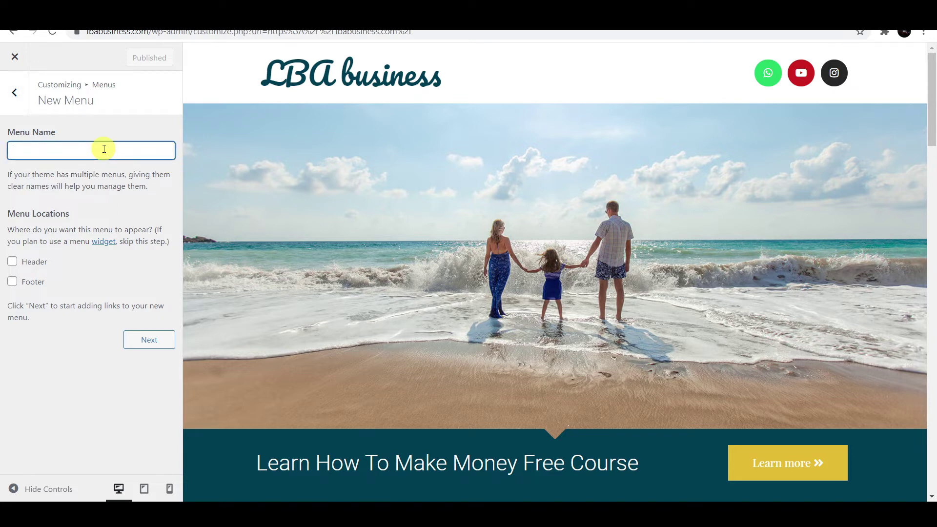
text(Home Page)
click(19, 262)
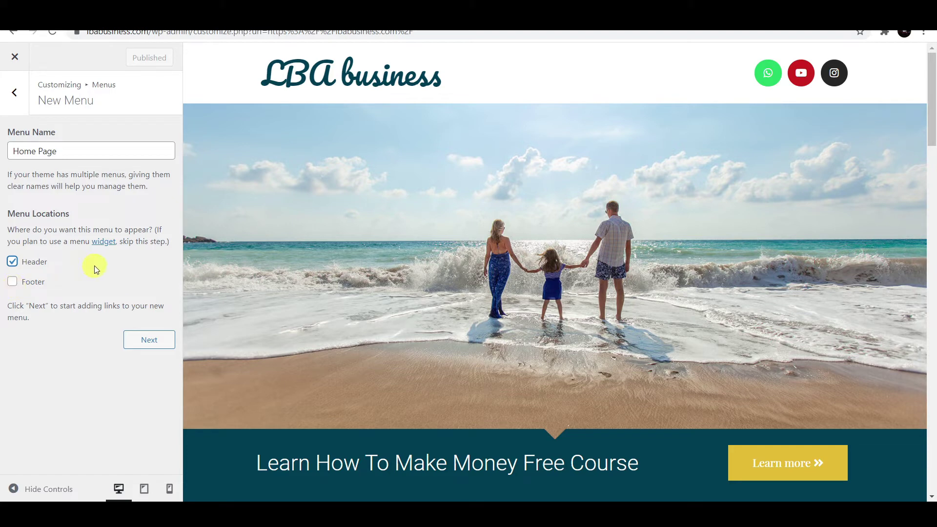
click(154, 347)
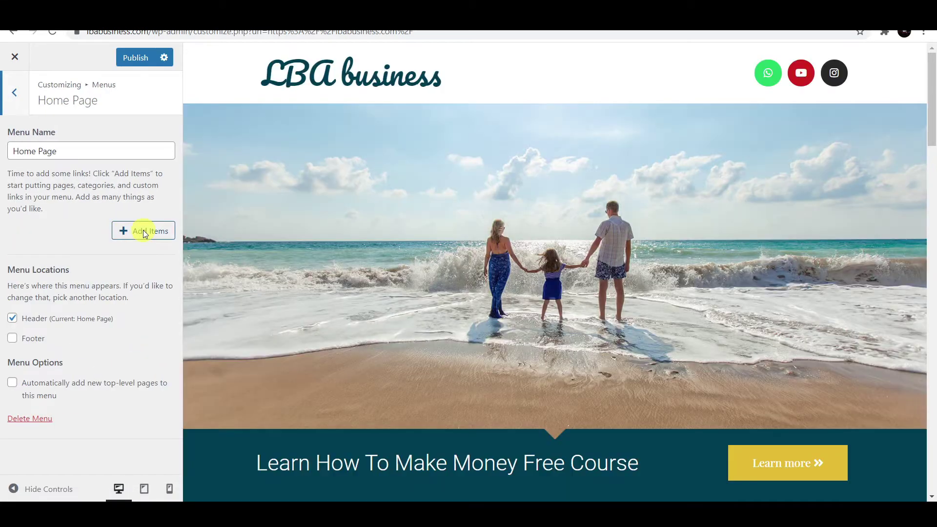
- Add the Home and About Us pages as items in the Home Page menu
click(148, 239)
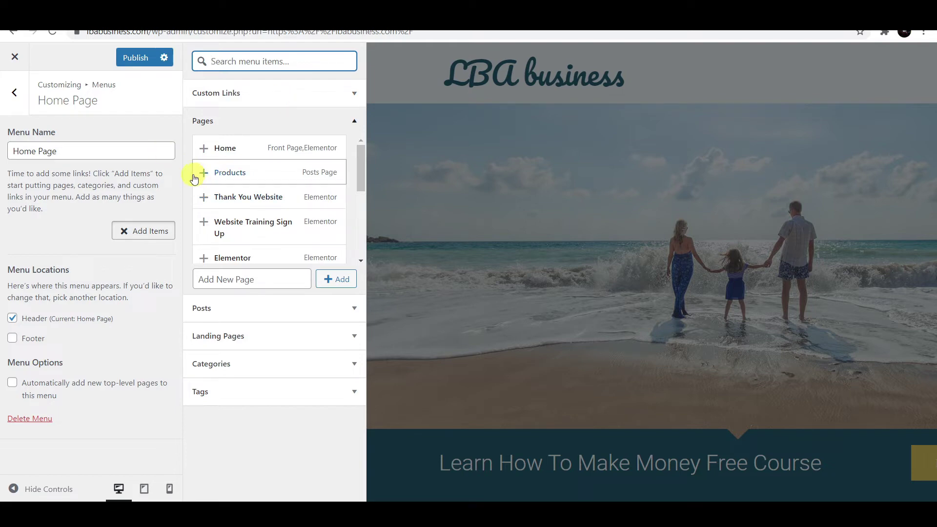
click(228, 148)
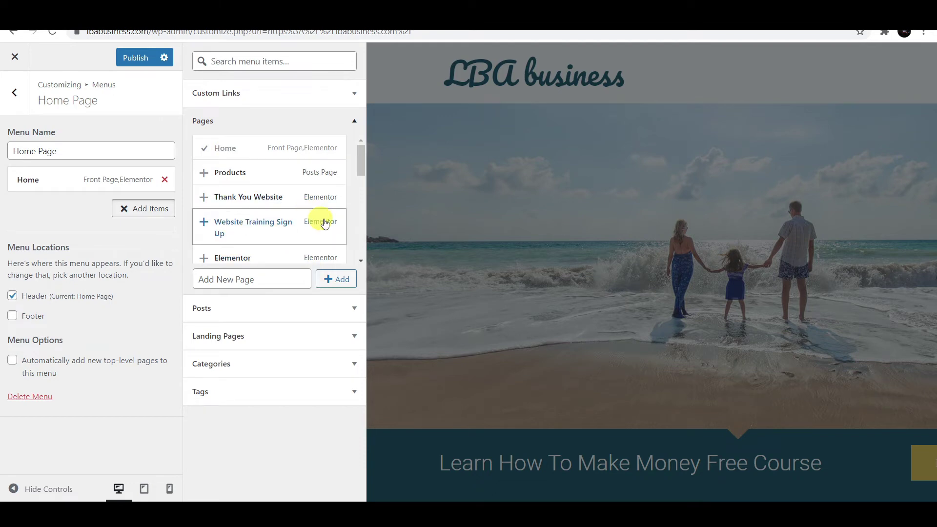
scroll(318, 218, down, 5)
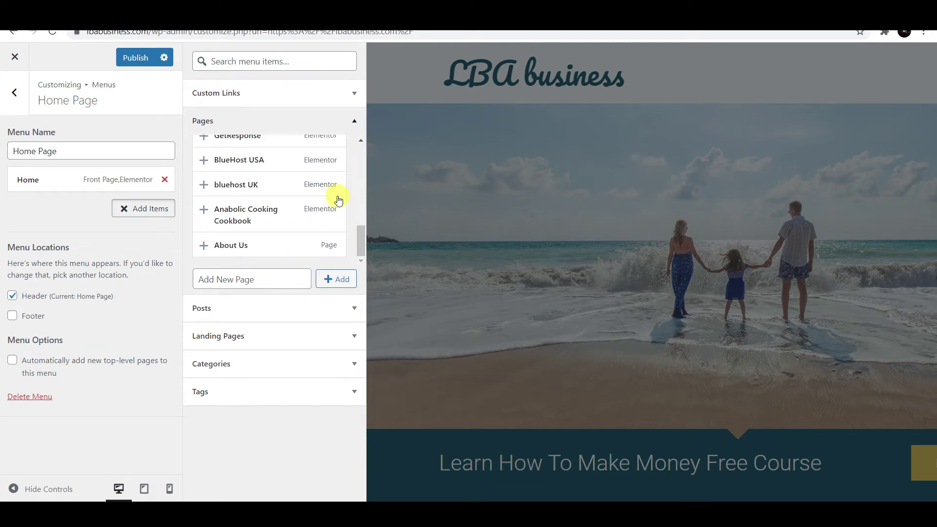
click(249, 247)
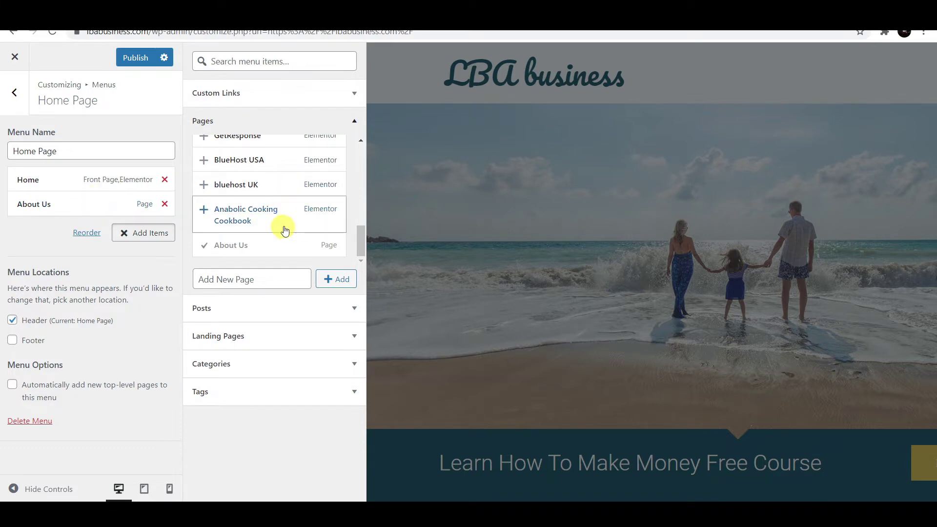
- Add the Fitness Products category and the Products page to the Home Page menu
click(288, 370)
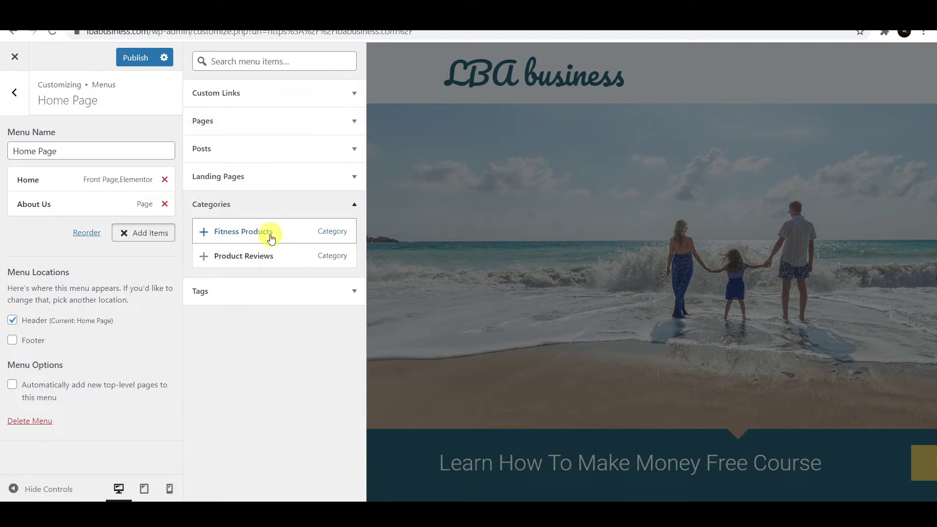
click(249, 234)
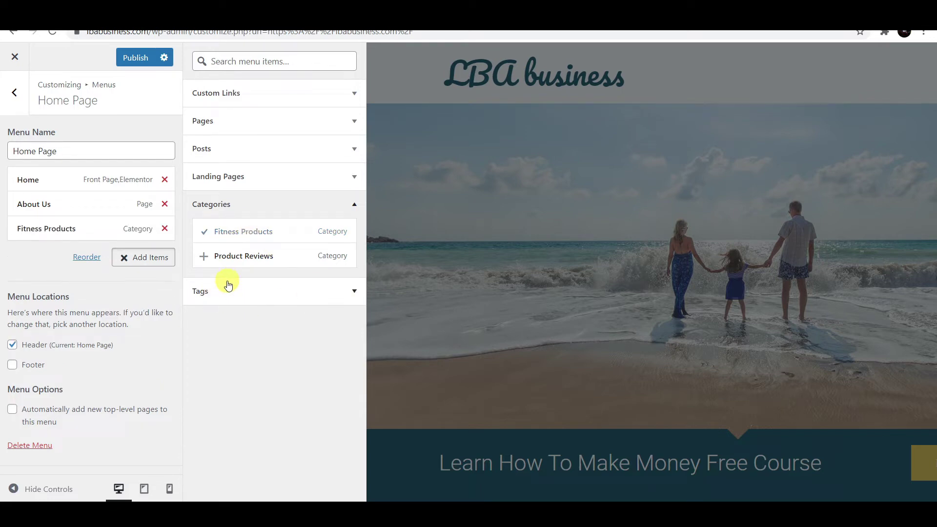
click(299, 122)
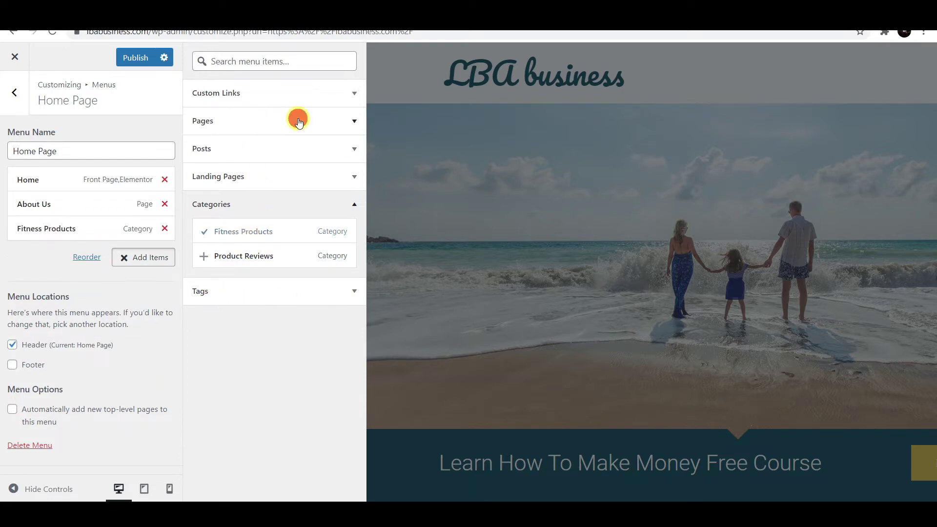
scroll(270, 187, up, 5)
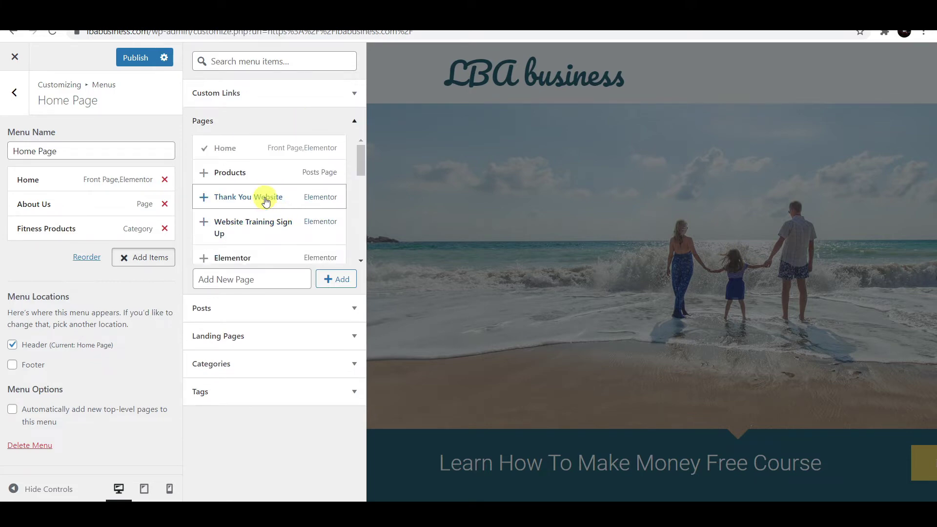
click(287, 173)
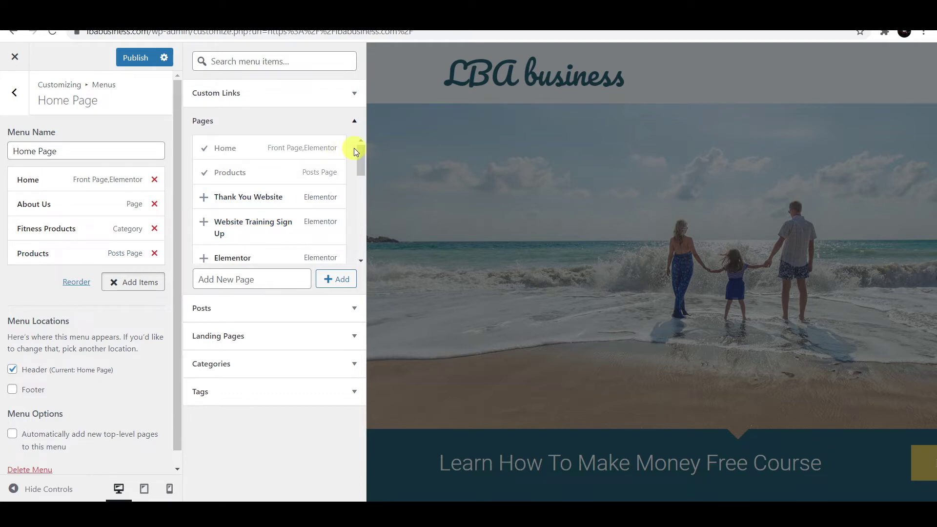
- Add a custom link to the menu with the link text Contact Us and the URL #Contact
click(250, 123)
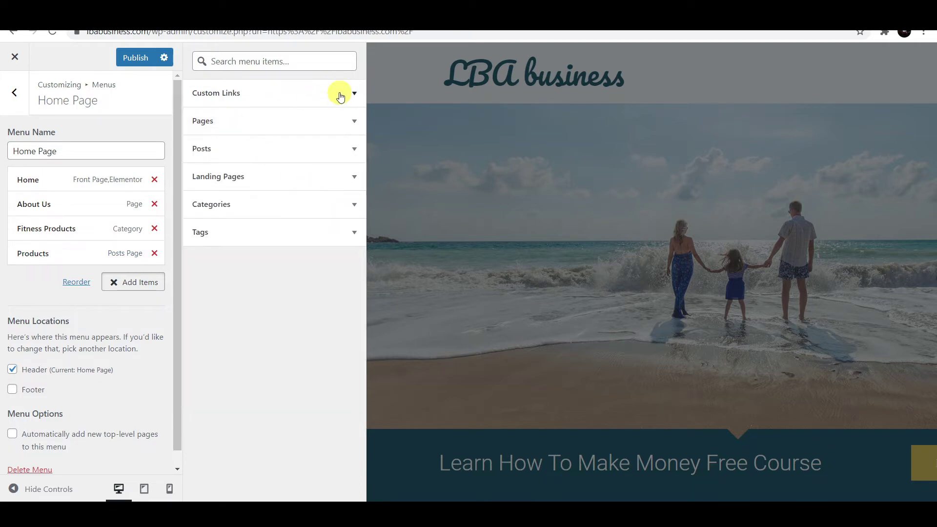
click(340, 96)
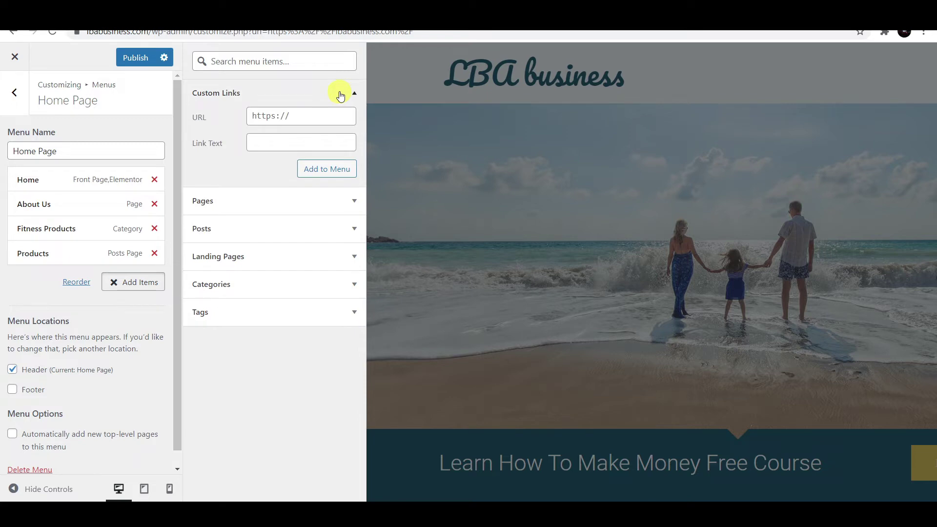
click(305, 118)
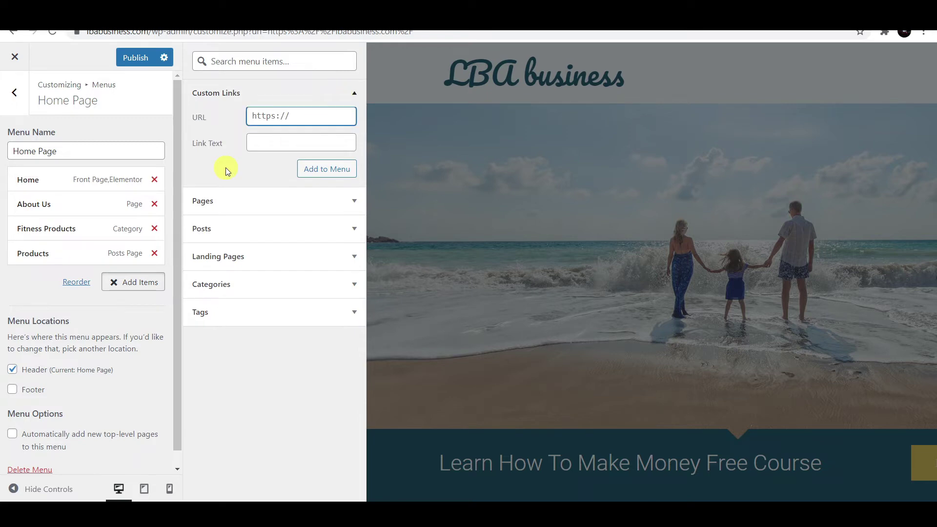
click(274, 146)
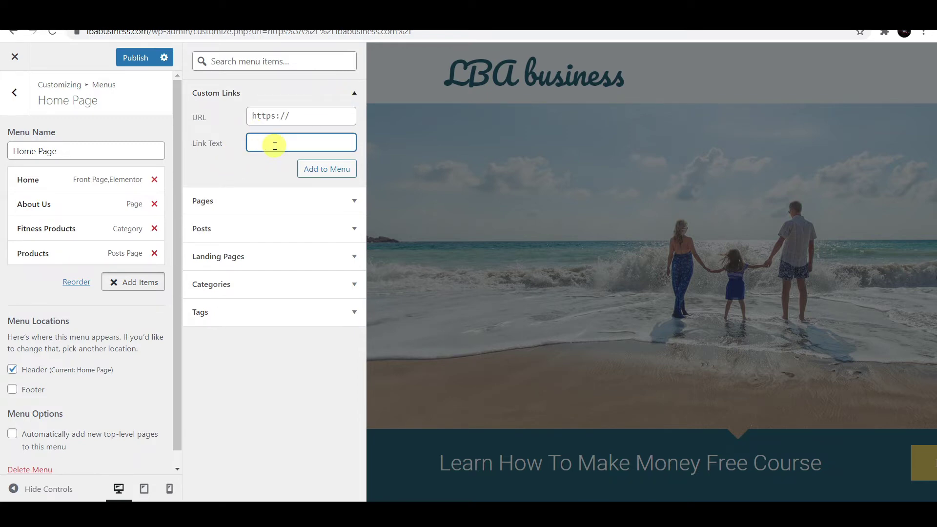
text(Contact Us)
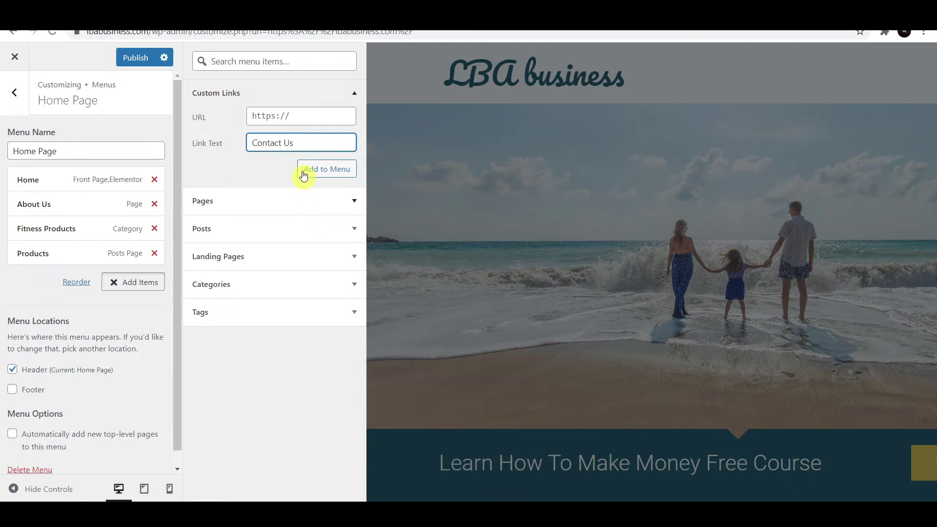
click(287, 117)
text(#)
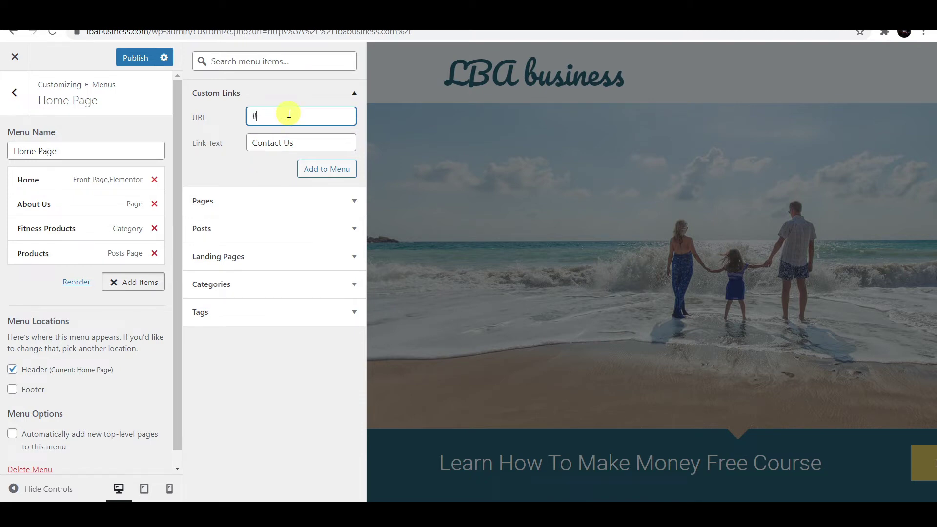
text(Contact)
click(326, 170)
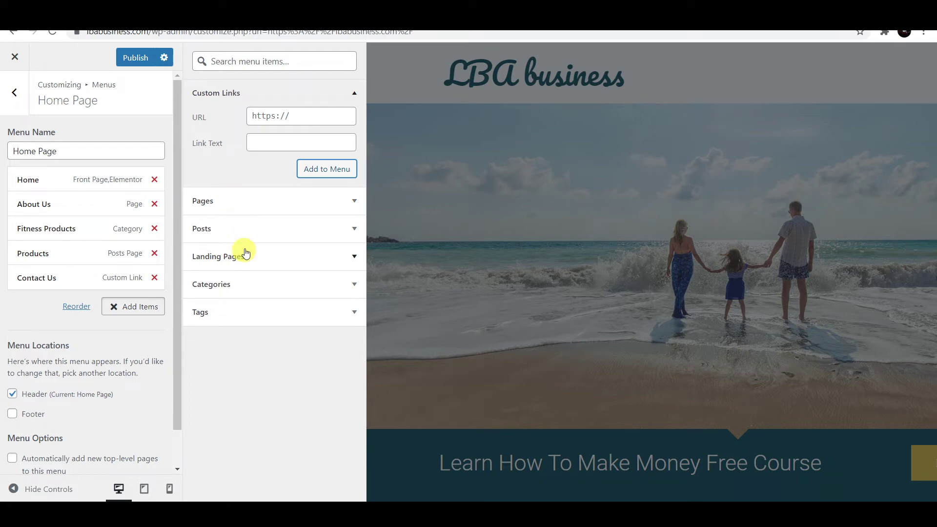
- Publish the Home Page menu and open the Site Identity settings
click(349, 202)
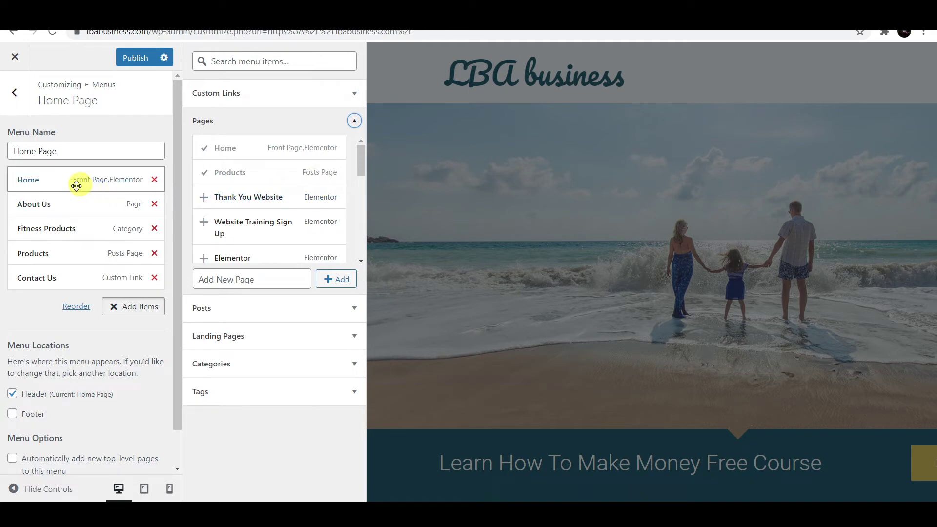
click(134, 59)
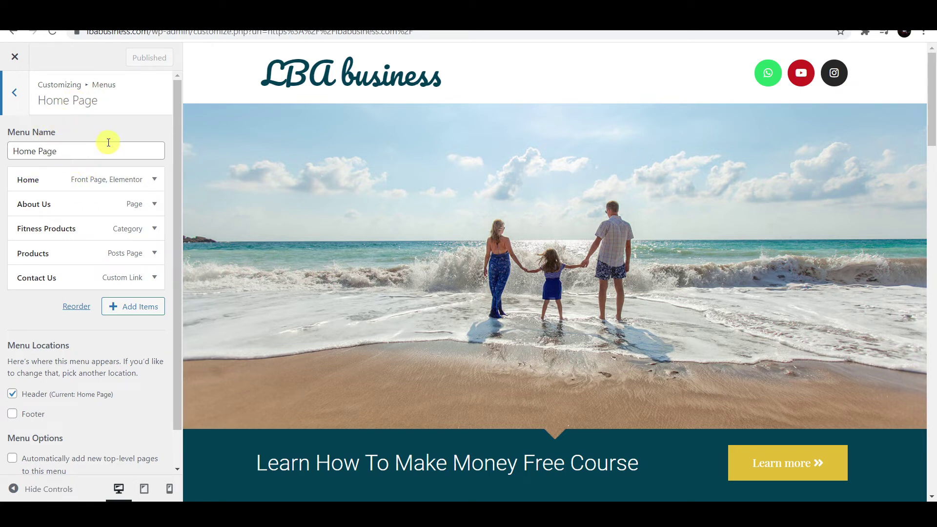
click(15, 92)
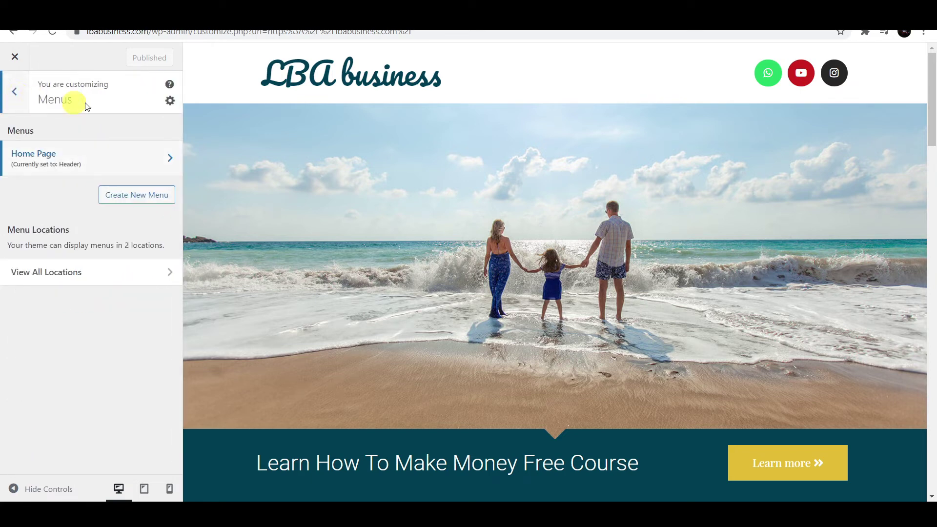
click(15, 93)
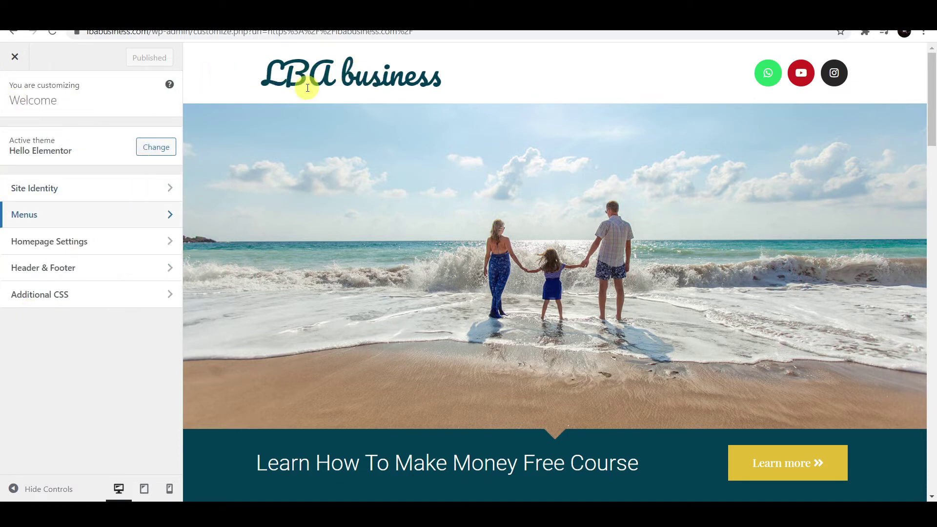
click(89, 189)
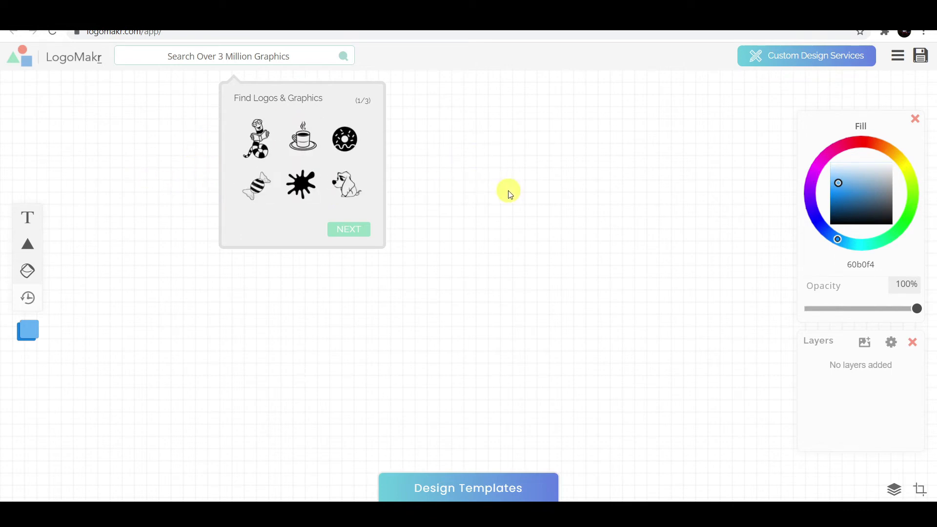
- In LogoMakr, search the graphics for business and add the clipart of two people shaking hands under a dollar coin to the canvas
click(223, 54)
click(254, 57)
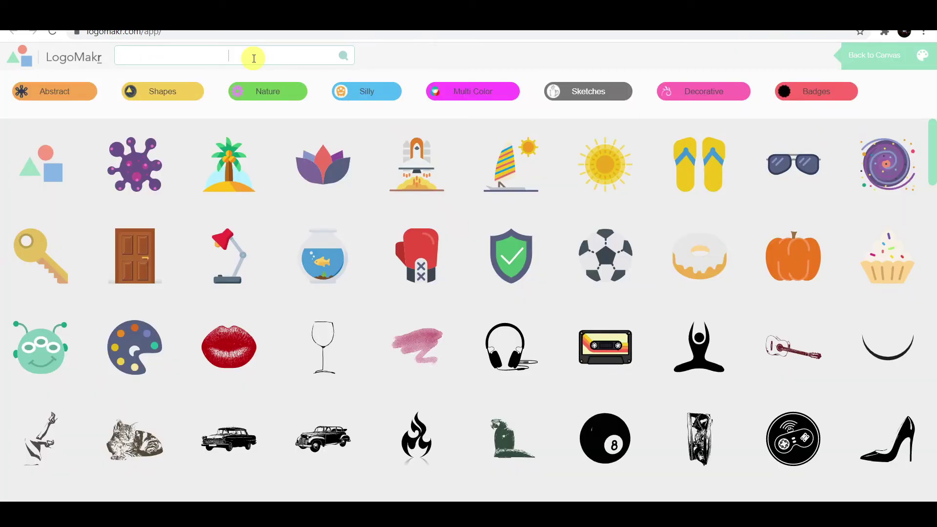
scroll(434, 265, down, 1)
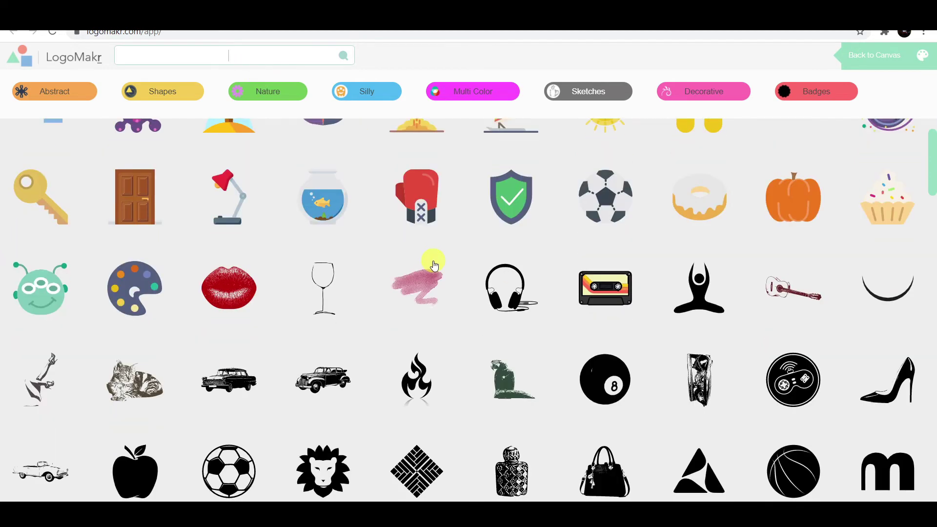
scroll(434, 265, down, 4)
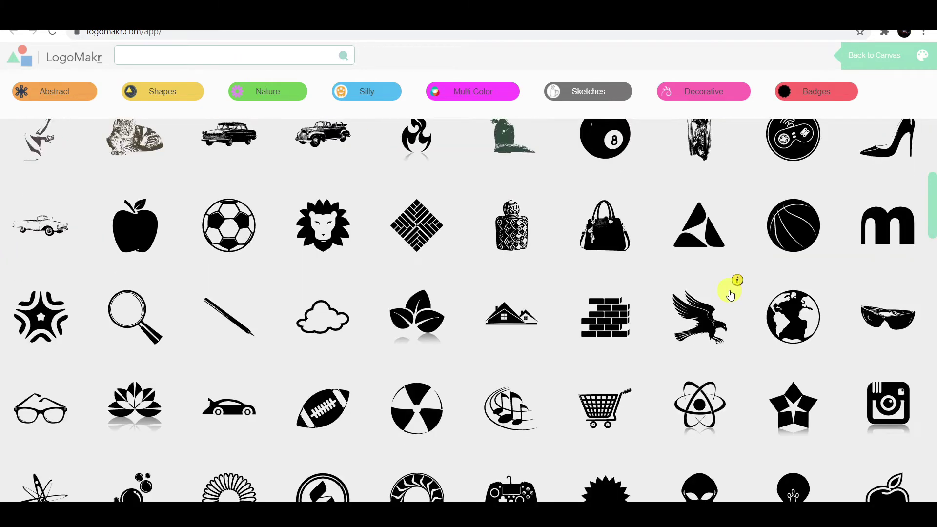
scroll(730, 296, down, 3)
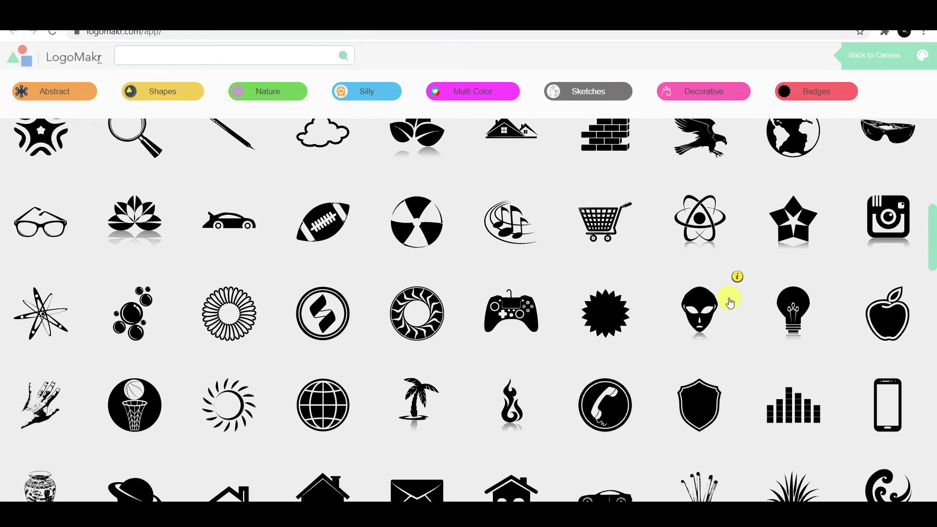
scroll(731, 303, down, 3)
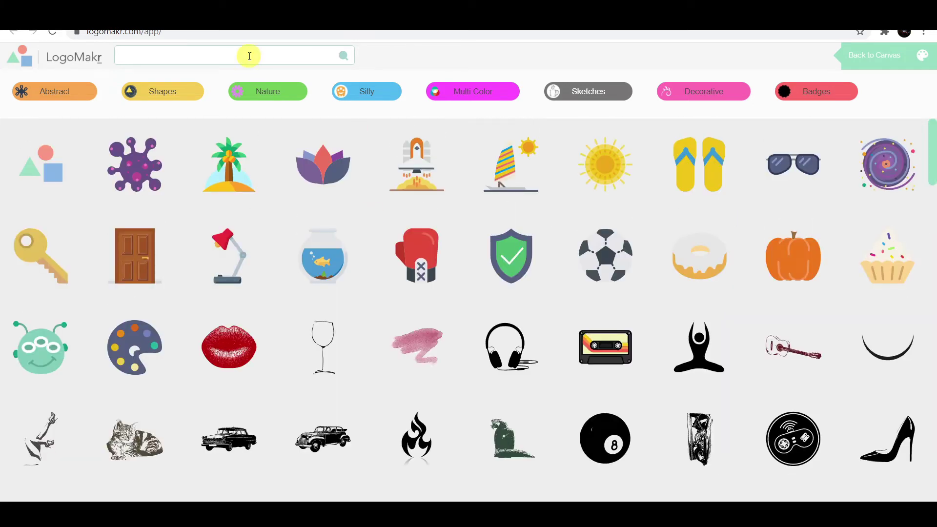
click(250, 56)
text(business)
key(Return)
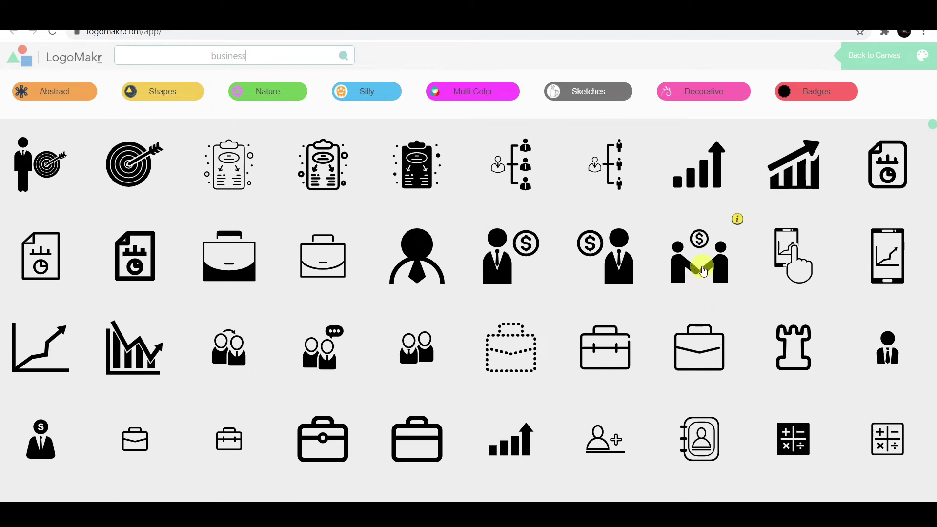
click(701, 262)
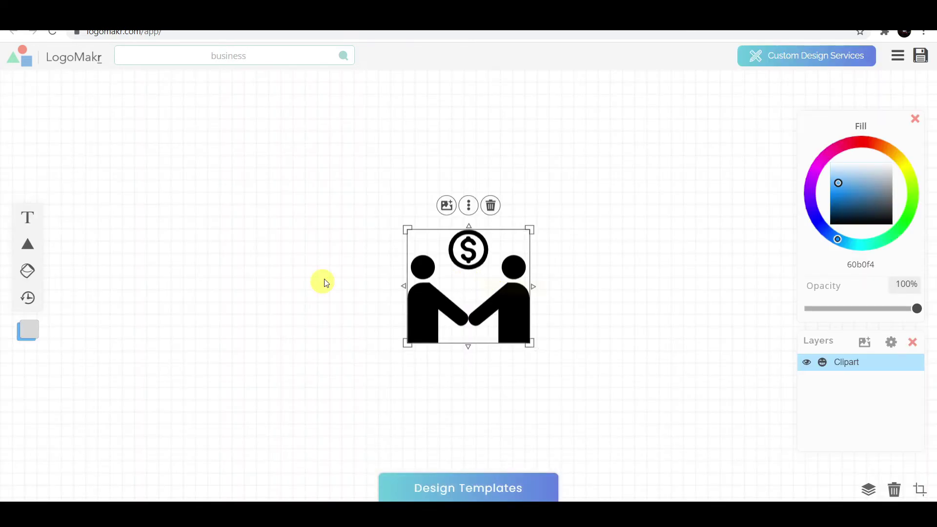
- Add a text element reading LBABusiness, without spaces, to the logo canvas
click(34, 224)
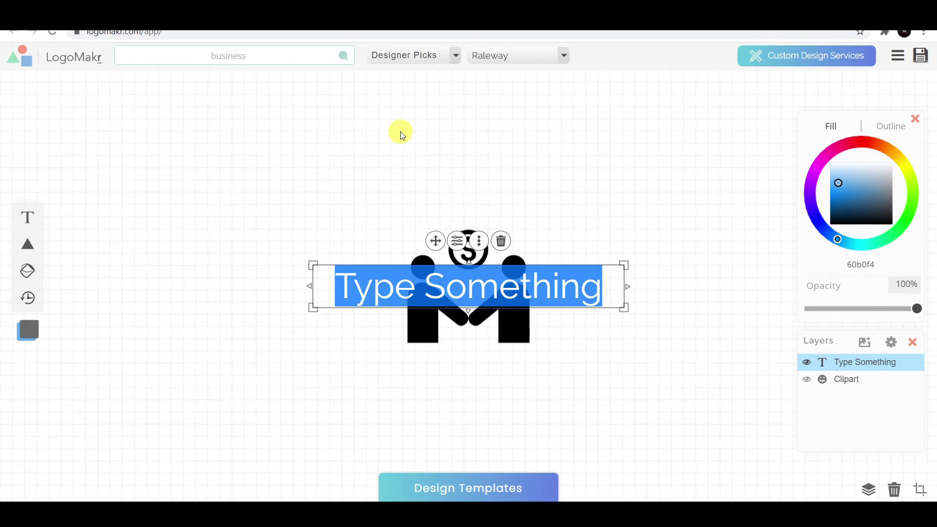
text(LBA Business)
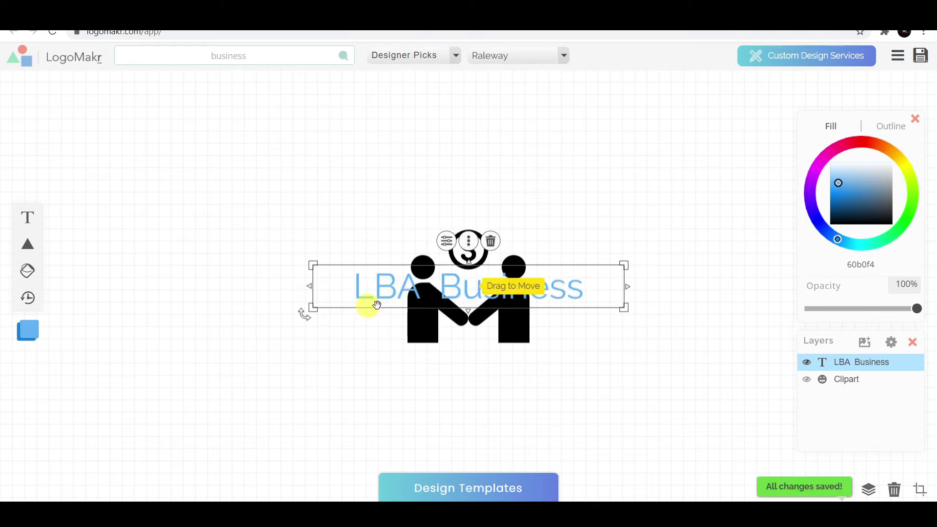
double_click(436, 289)
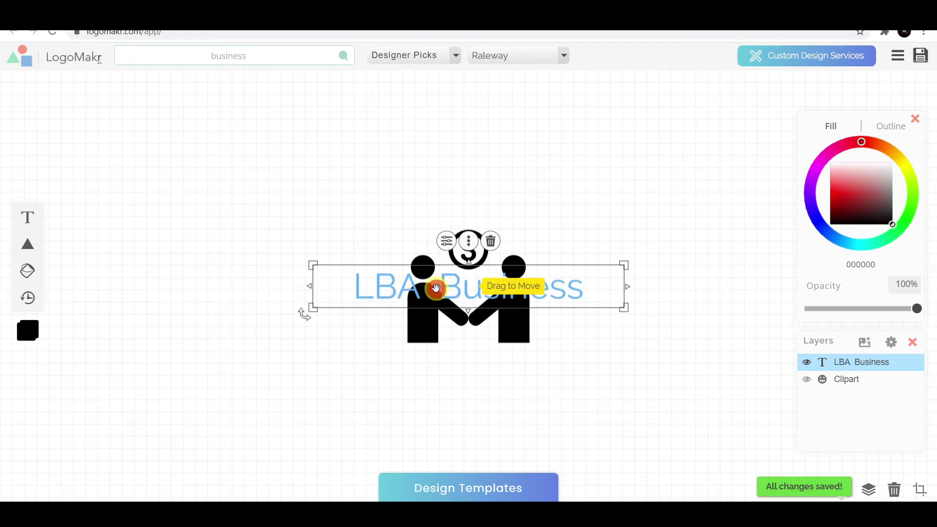
click(442, 287)
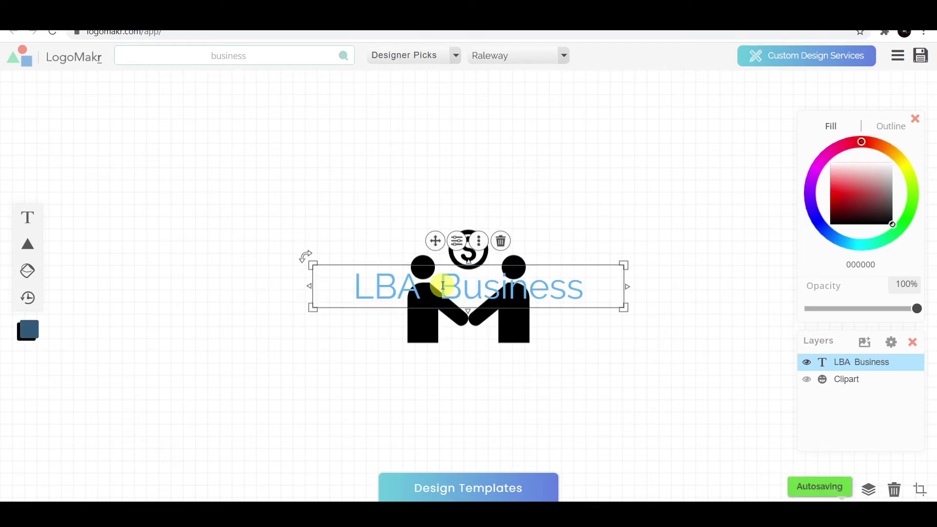
key(BackSpace)
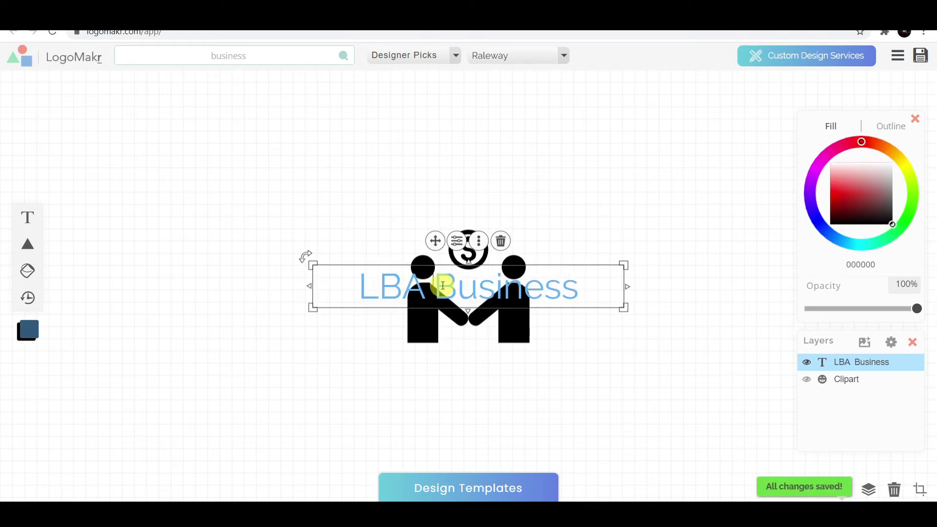
key(BackSpace)
- Move the LBABusiness text and the handshake clipart apart so the text sits directly to the right of the clipart
drag(476, 288, 569, 187)
drag(490, 292, 269, 243)
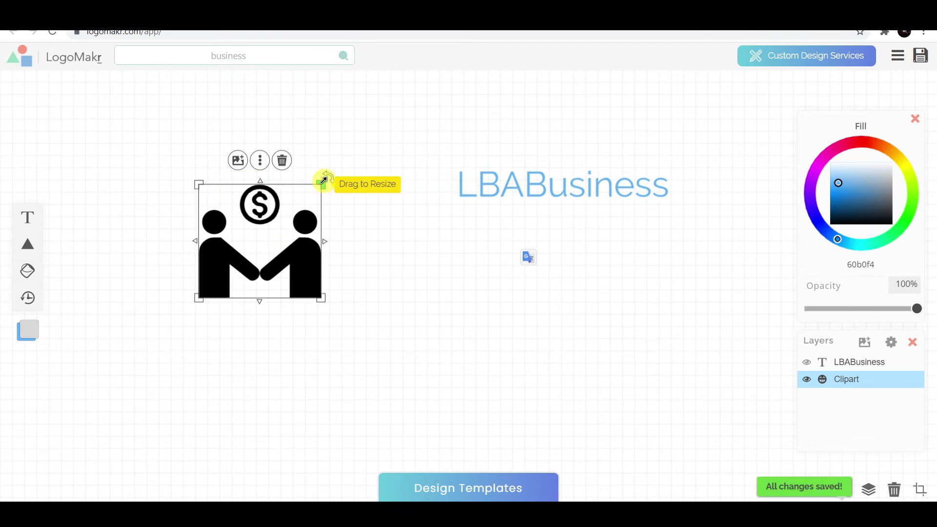
mouse_move(323, 181)
mouse_down()
mouse_move(355, 152)
mouse_move(334, 180)
mouse_move(345, 176)
mouse_move(339, 198)
mouse_move(335, 175)
mouse_move(308, 184)
mouse_up()
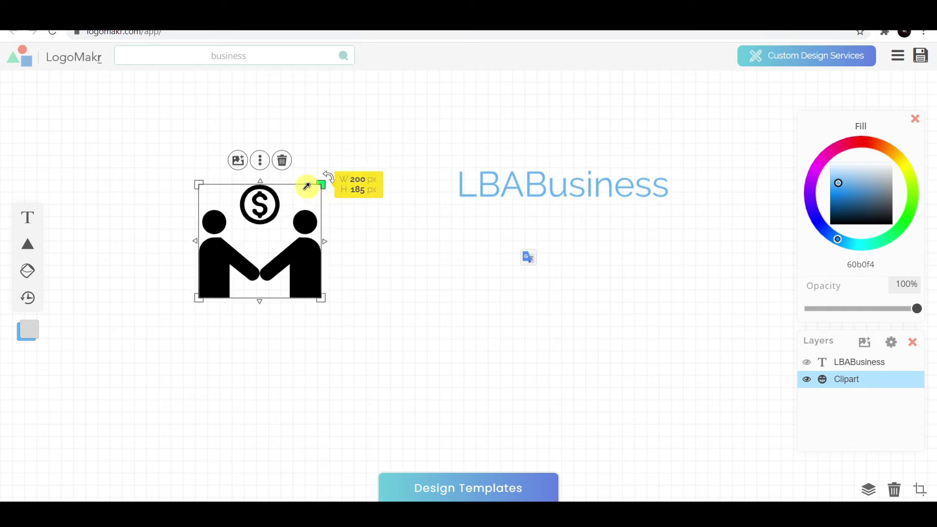
drag(569, 189, 451, 267)
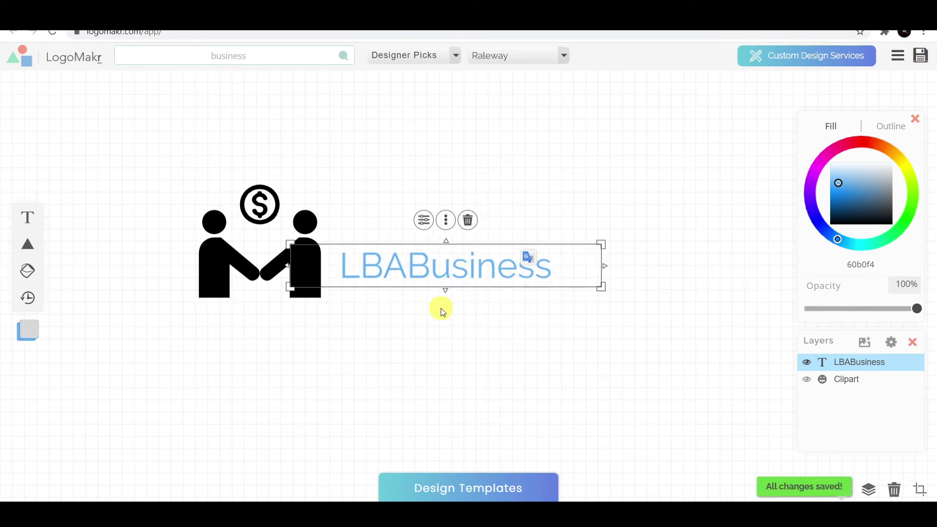
- Set the LBABusiness text in the Kaushan Script font from Designer Picks with the near-black fill 010c15
double_click(441, 268)
click(388, 277)
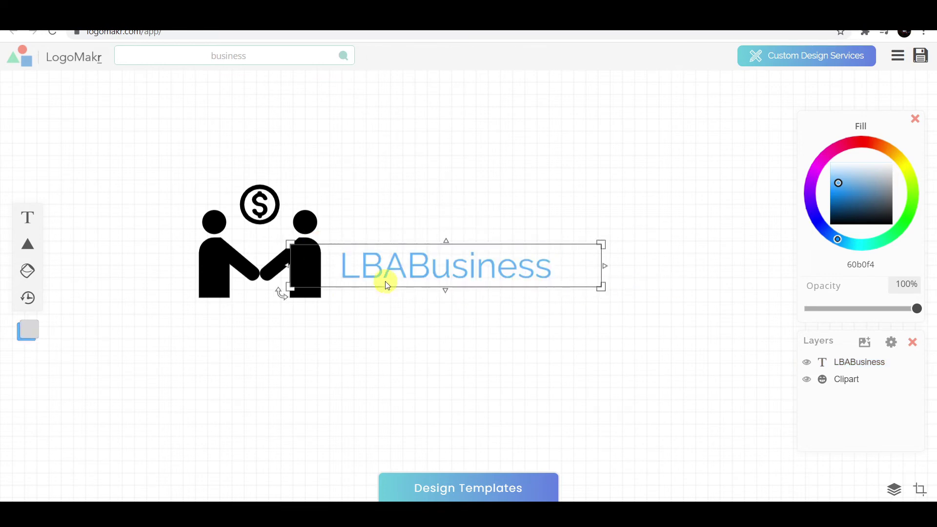
click(480, 274)
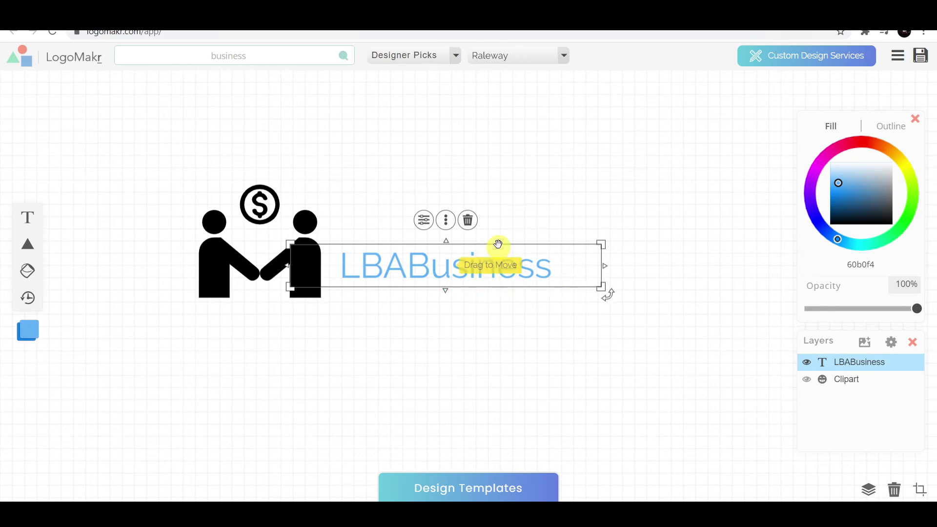
click(455, 56)
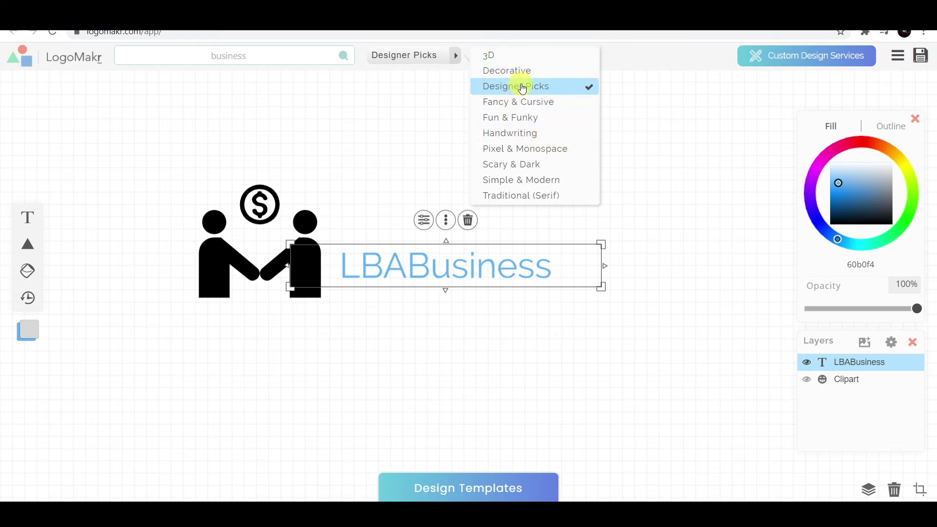
click(523, 88)
click(562, 55)
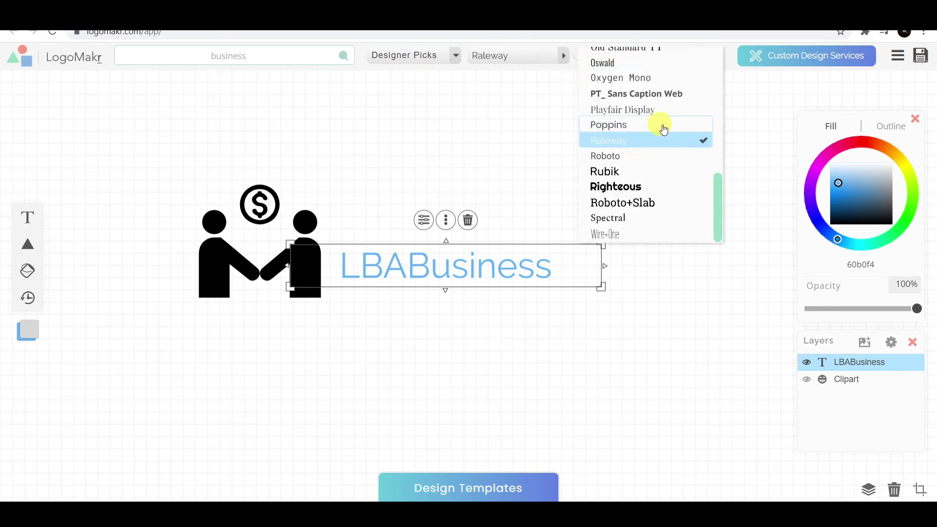
scroll(672, 204, up, 4)
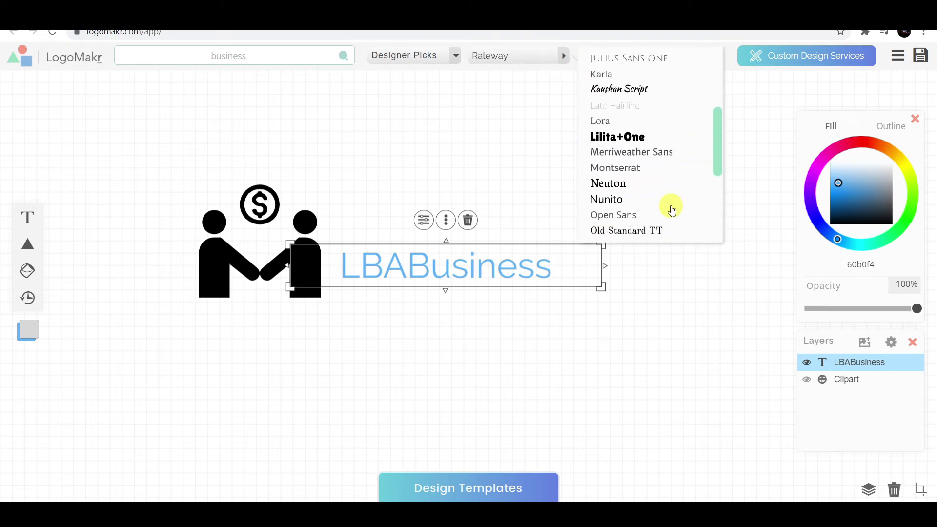
scroll(671, 210, up, 4)
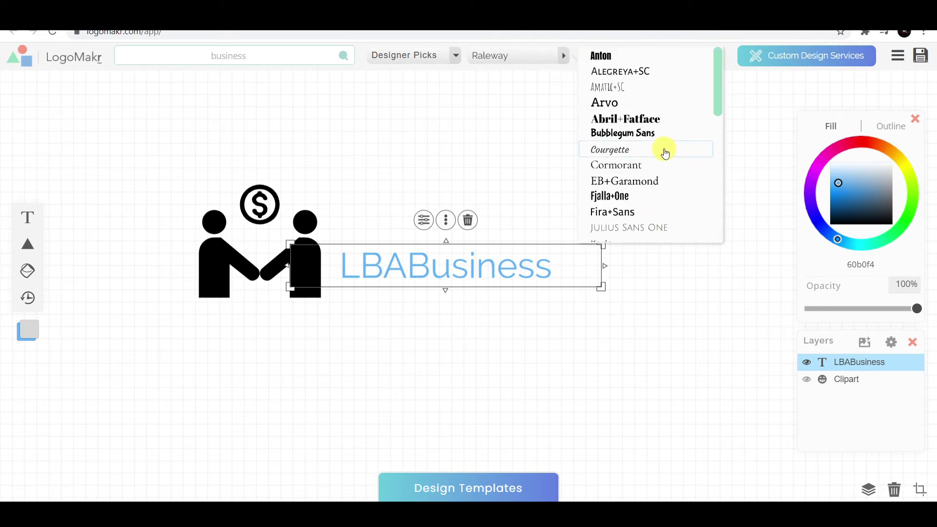
scroll(660, 151, down, 3)
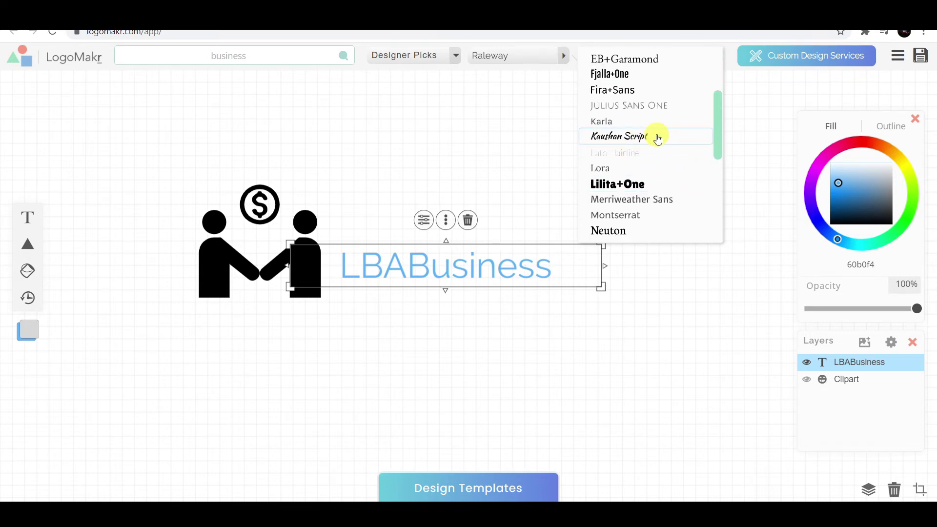
click(645, 135)
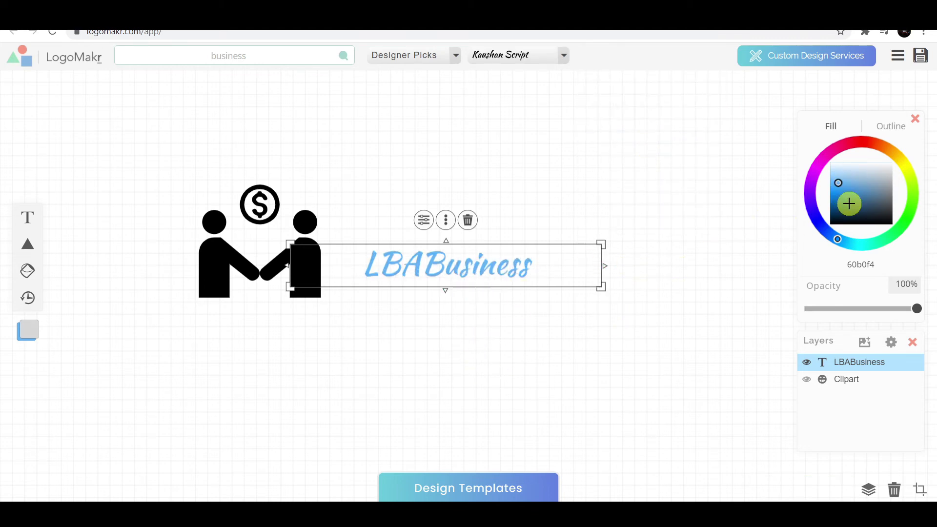
mouse_move(846, 192)
mouse_down()
mouse_move(844, 209)
mouse_move(843, 174)
mouse_move(867, 181)
mouse_move(855, 195)
mouse_move(855, 176)
mouse_move(834, 222)
mouse_up()
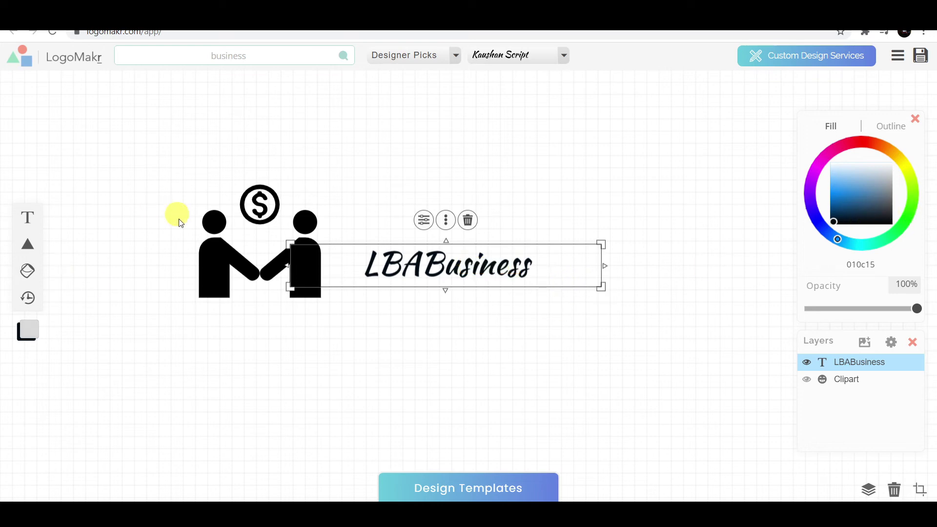
- Shrink the handshake clipart to about half size, place it right before the LBABusiness text, and shift both together towards the canvas centre
click(224, 270)
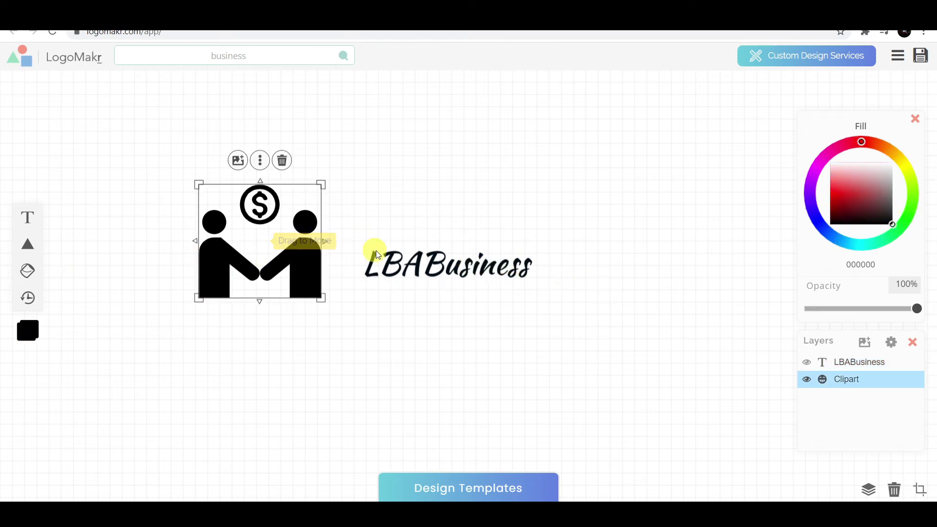
drag(321, 184, 260, 272)
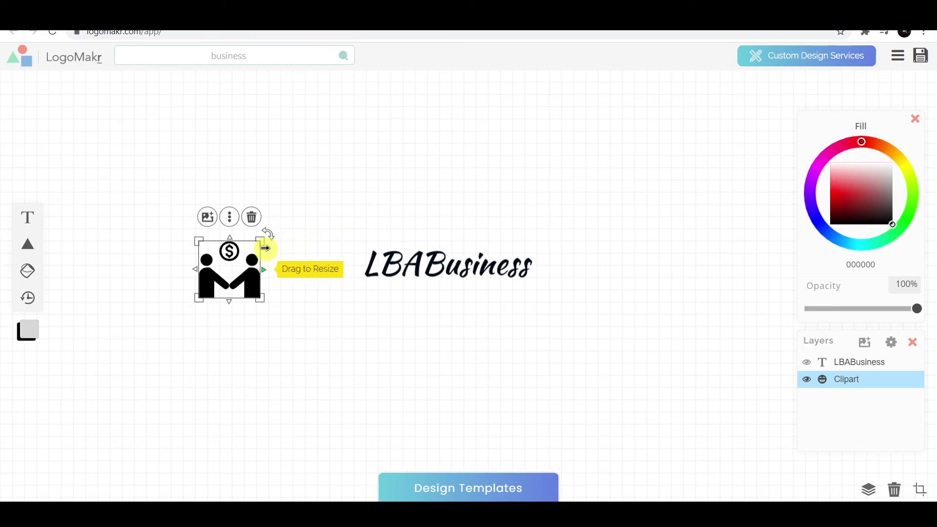
drag(262, 239, 320, 251)
drag(456, 266, 440, 264)
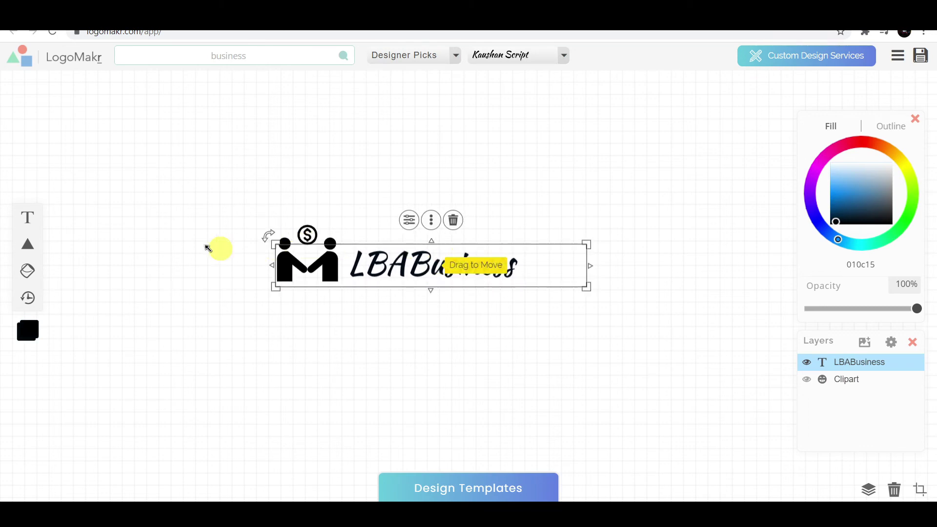
click(288, 305)
drag(289, 306, 629, 330)
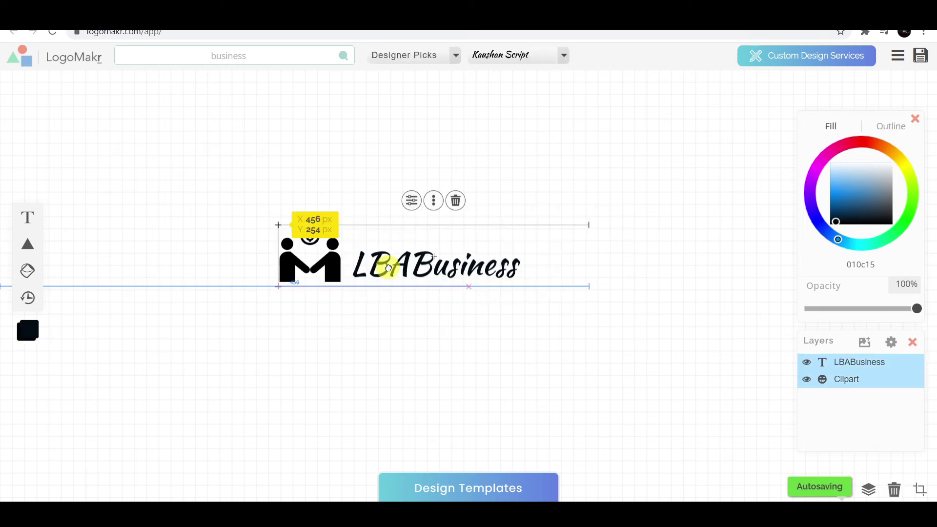
drag(383, 266, 406, 264)
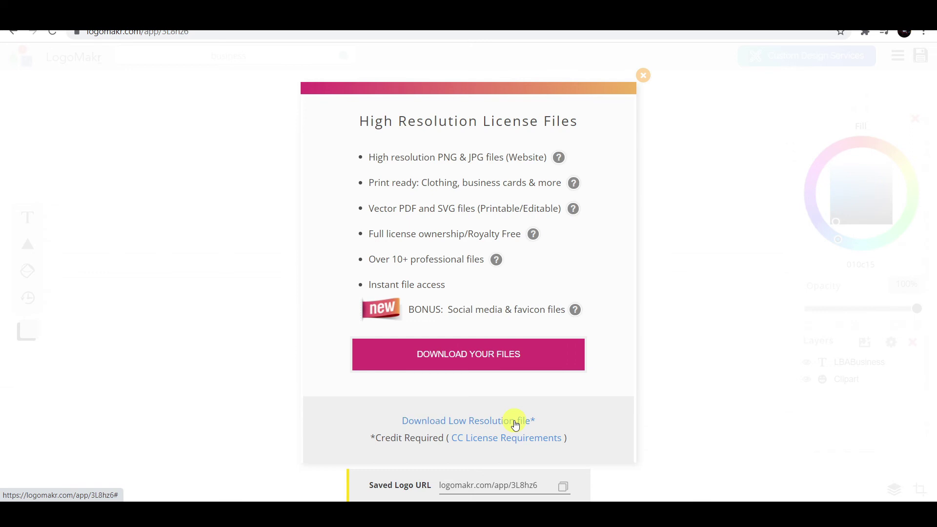
- Download the dark version of the logo as a free low-resolution file and close the download dialog
click(465, 424)
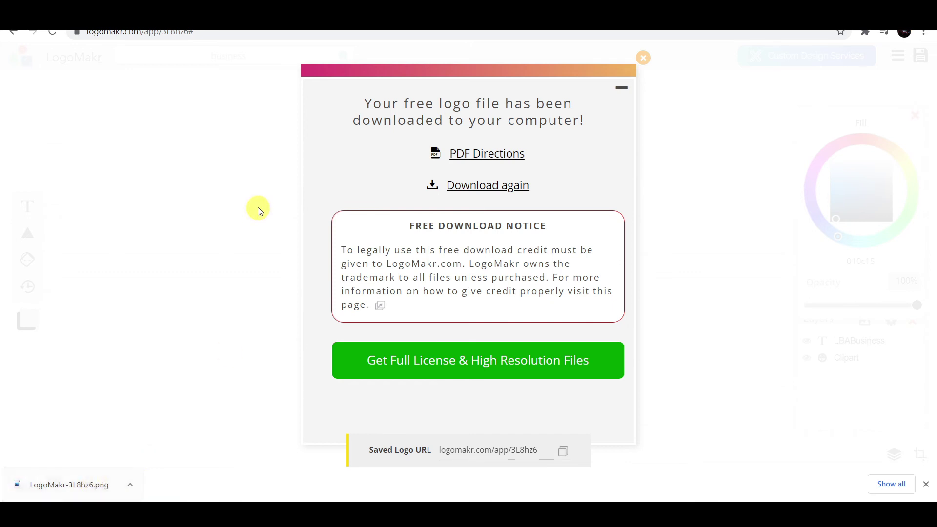
click(647, 61)
- Recolour the LBABusiness text and the handshake clipart to the white fill ffffff
click(522, 248)
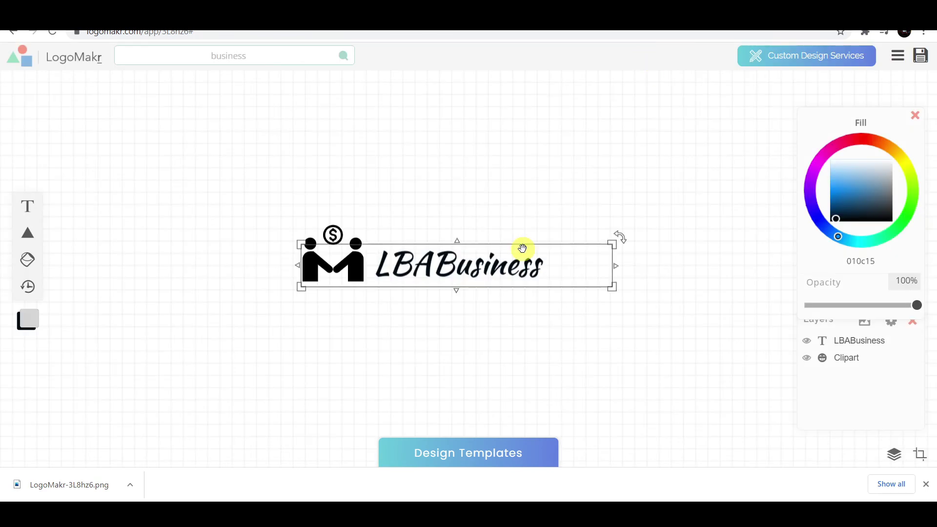
click(344, 265)
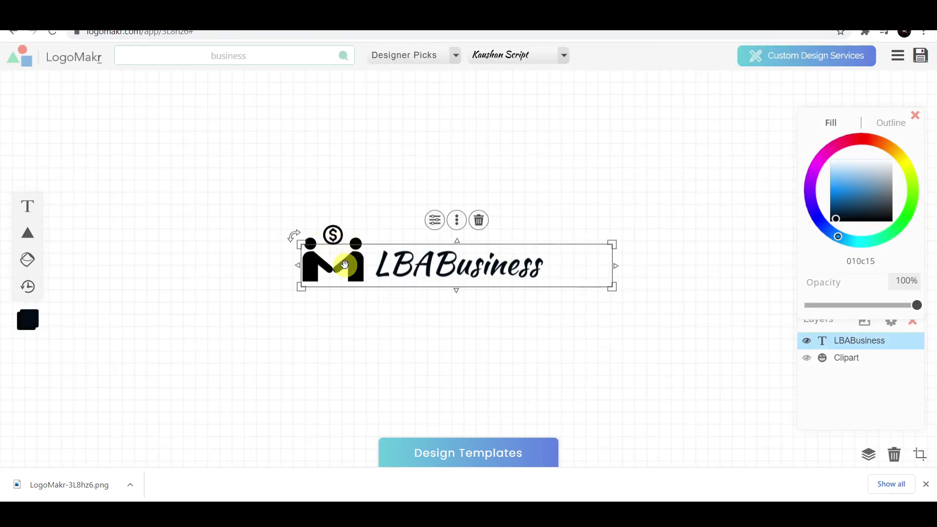
drag(837, 219, 886, 158)
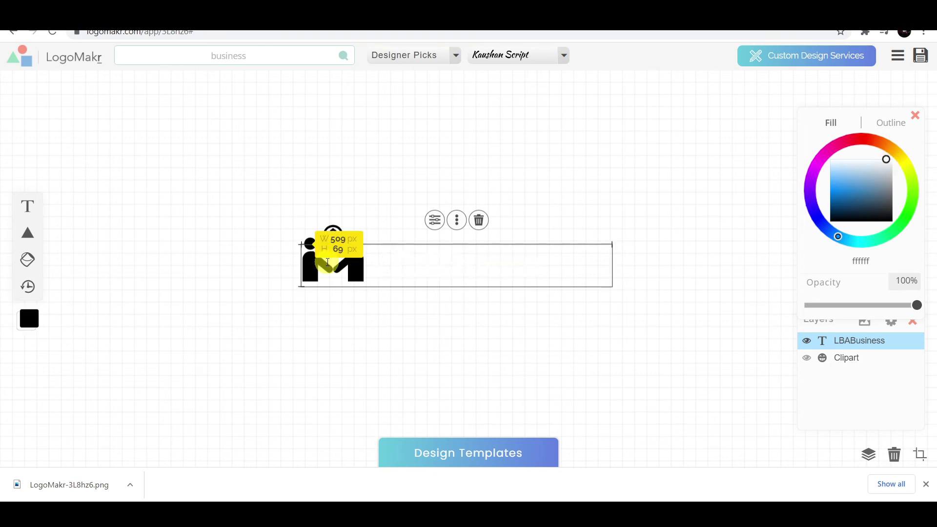
double_click(329, 259)
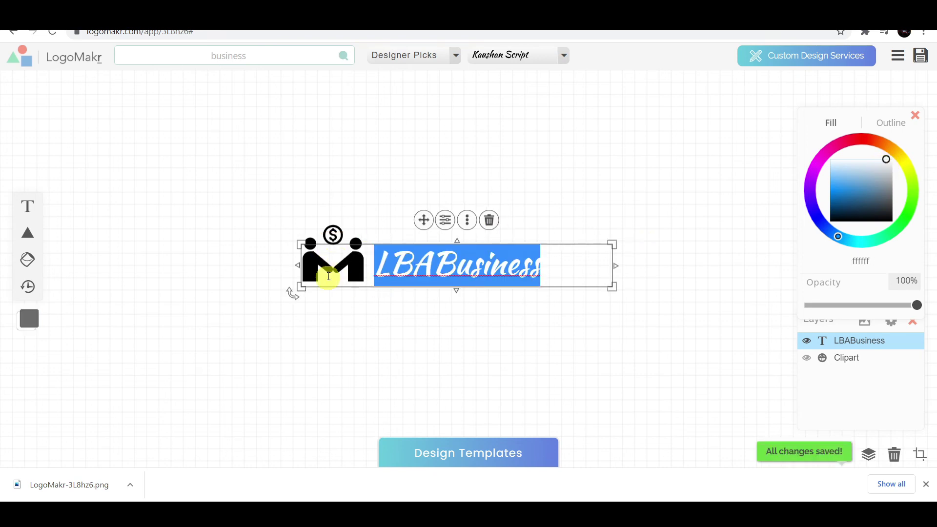
click(330, 268)
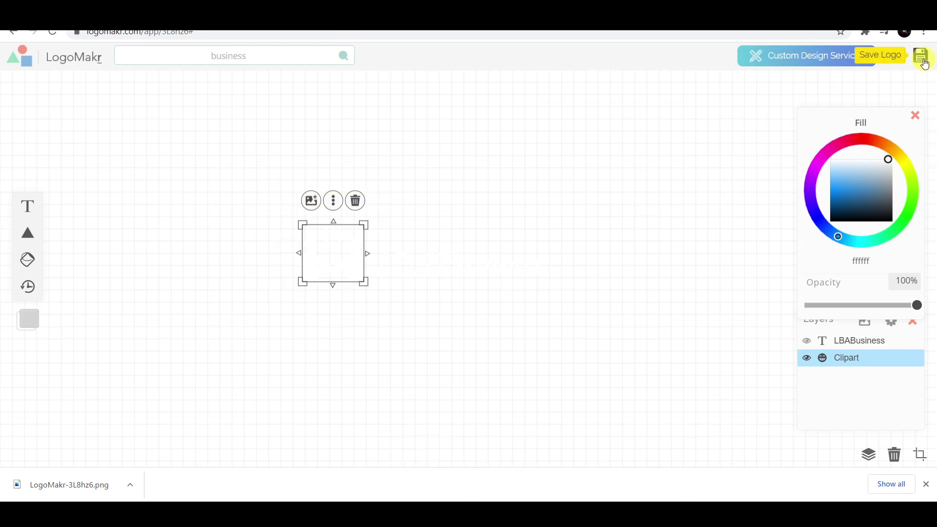
- Save the white logo, download its low-resolution file, and open the downloaded LogoMakr-3vx6Kt.png
click(924, 61)
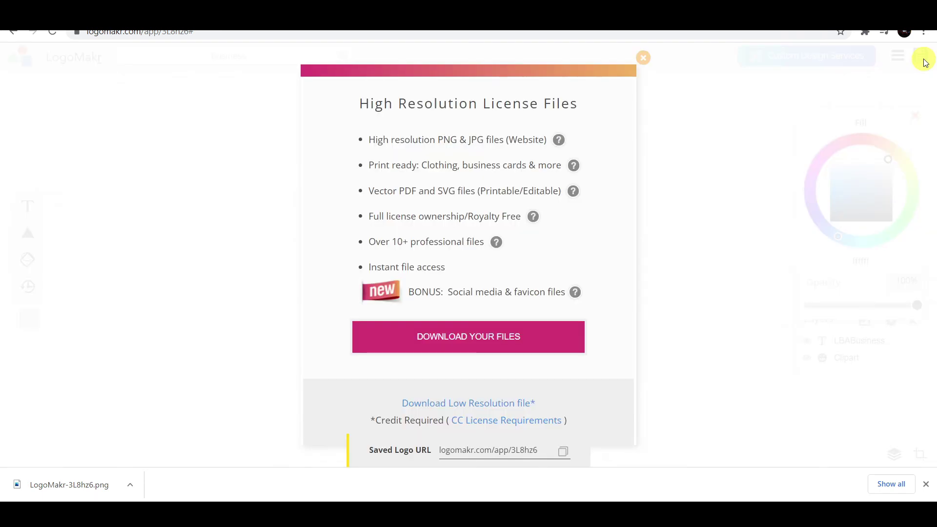
click(454, 404)
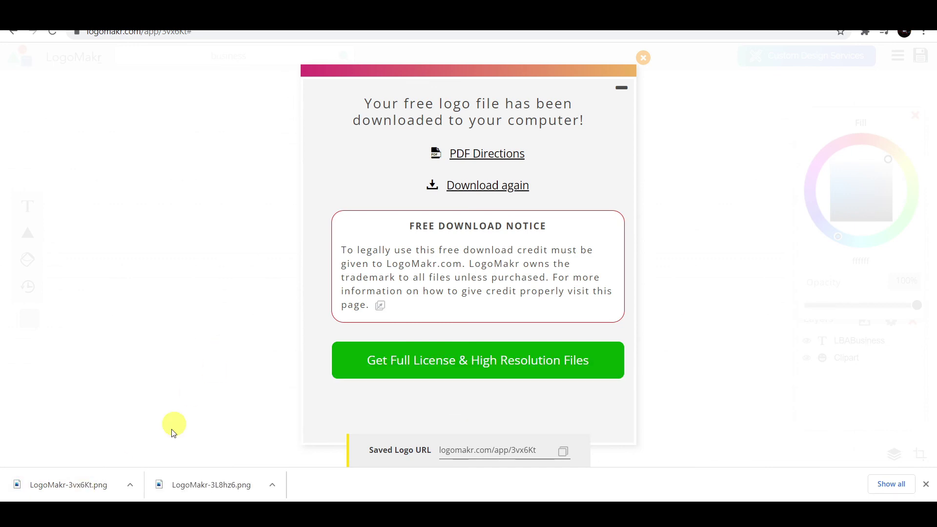
click(92, 479)
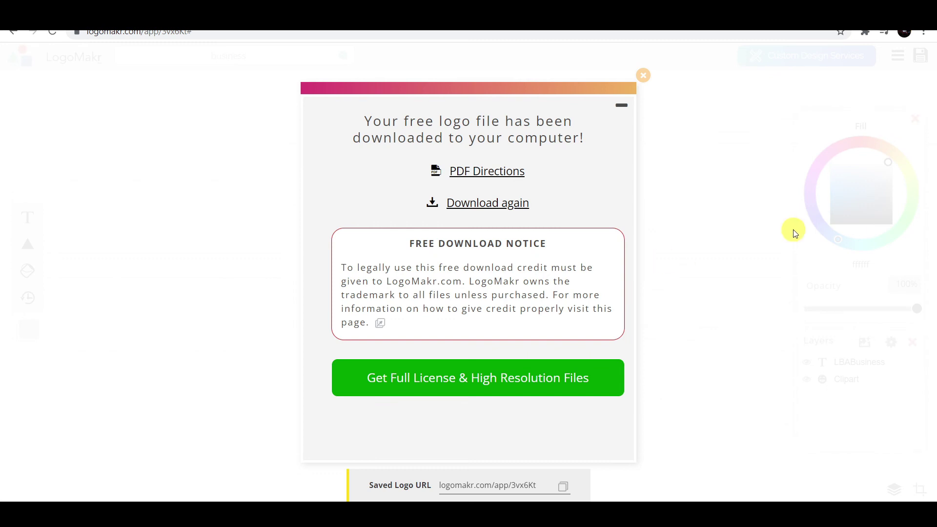
click(643, 76)
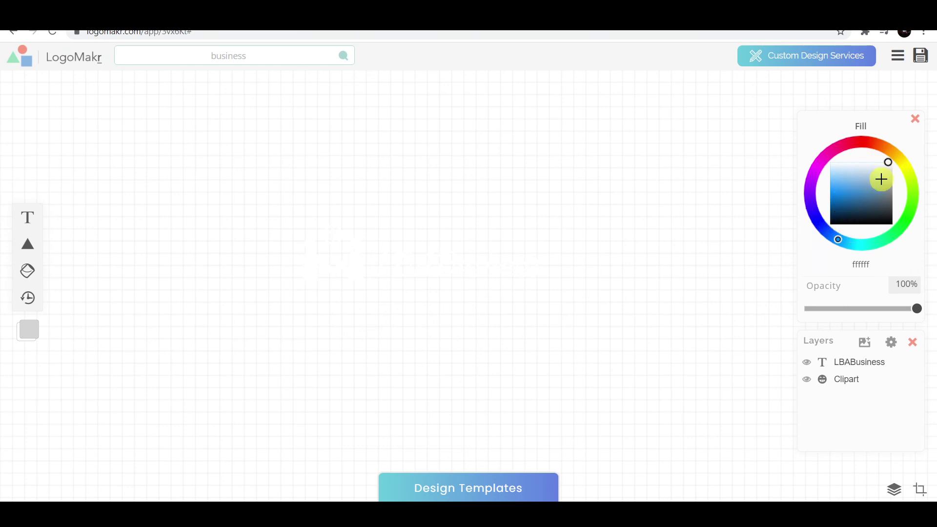
- Try the pale blue-grey fill cedce8 for the logo
click(847, 180)
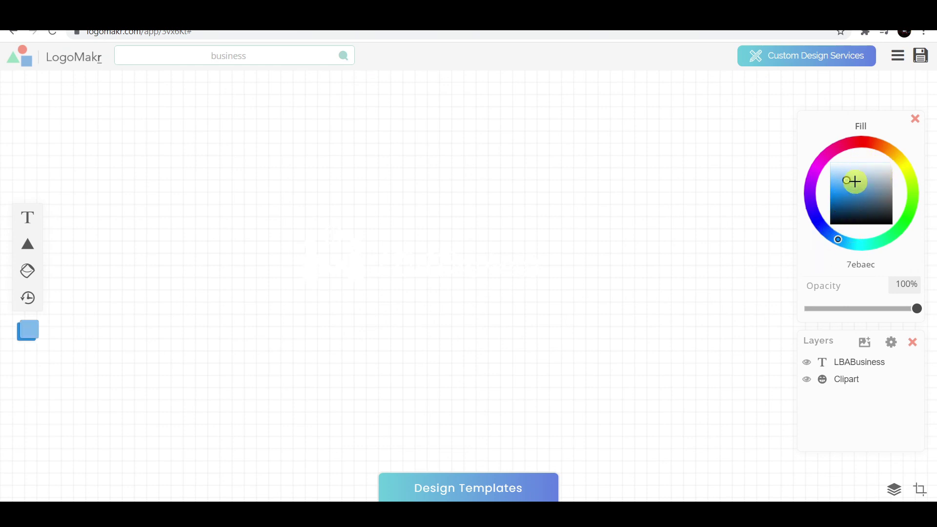
drag(854, 181, 870, 172)
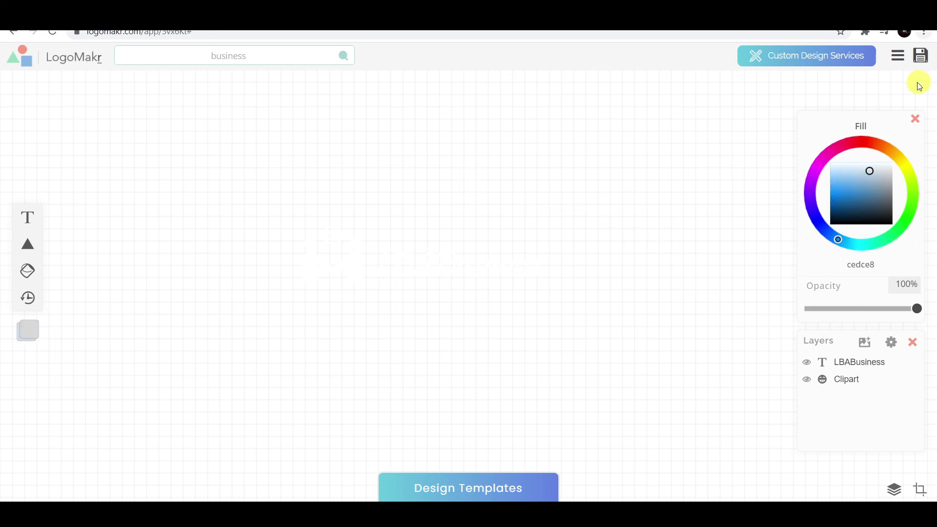
click(529, 267)
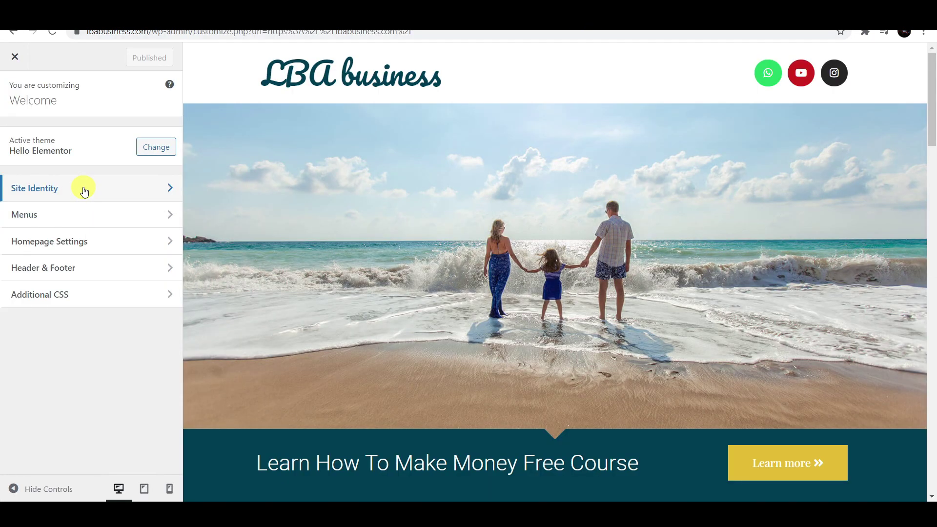
- Upload LogoMakr-3L8hz6.png from the Downloads folder and select it as the logo in the Site Identity settings
click(84, 191)
click(95, 156)
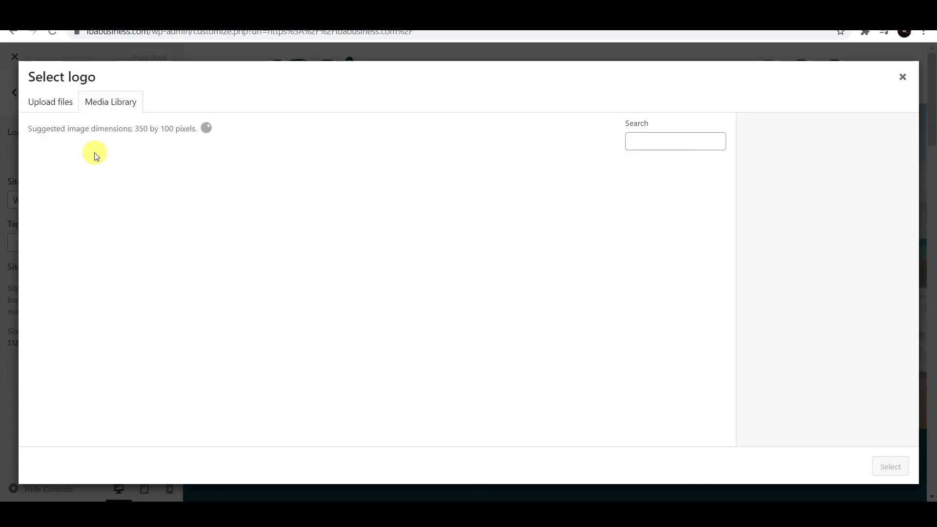
click(59, 108)
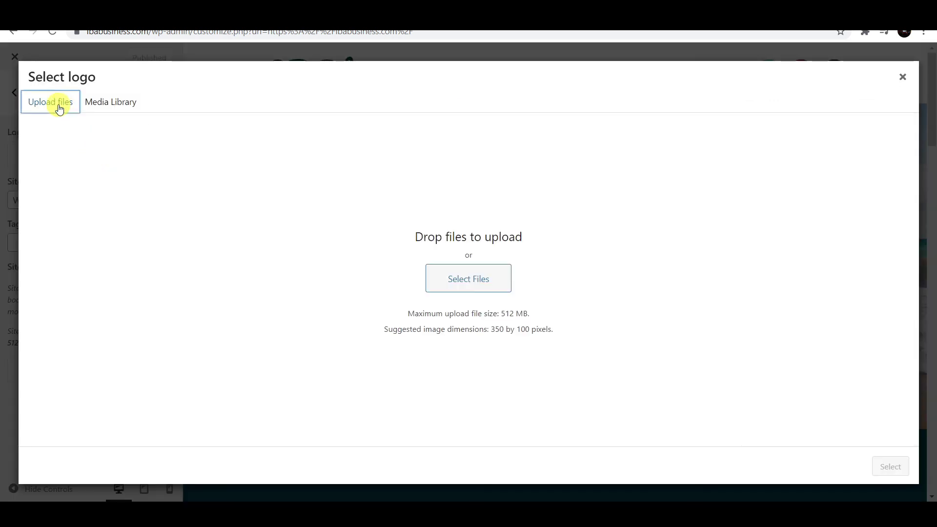
click(471, 281)
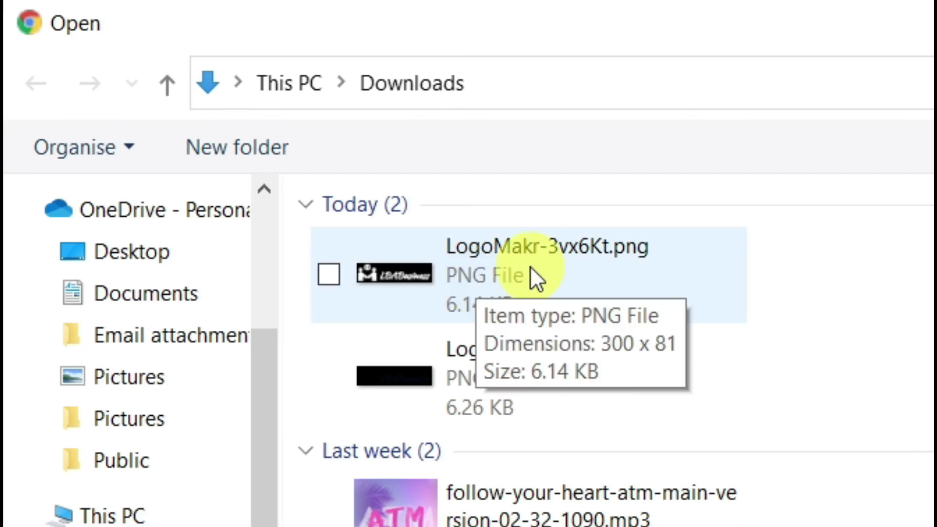
click(499, 361)
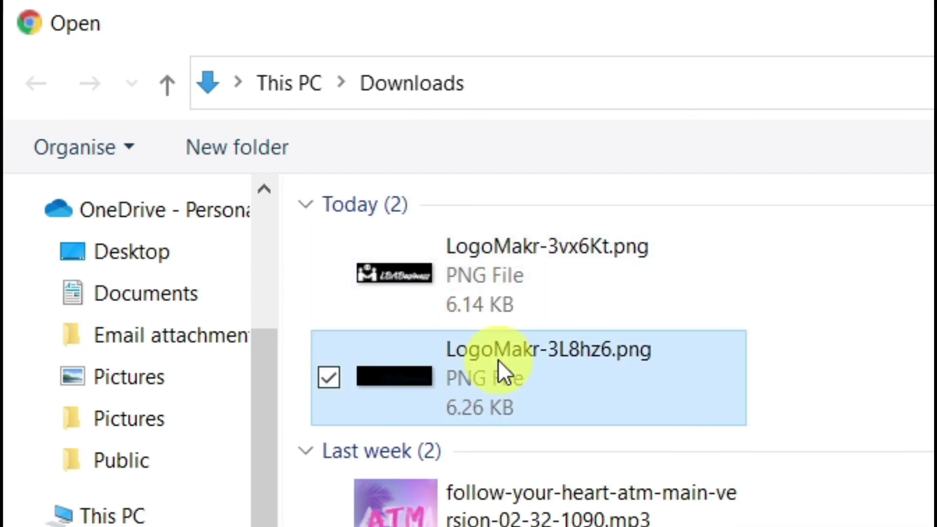
click(487, 307)
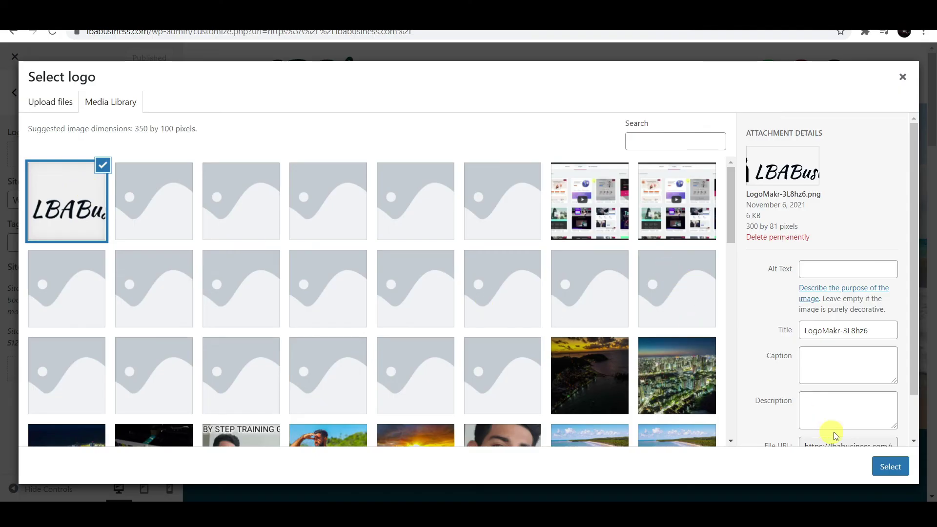
click(897, 472)
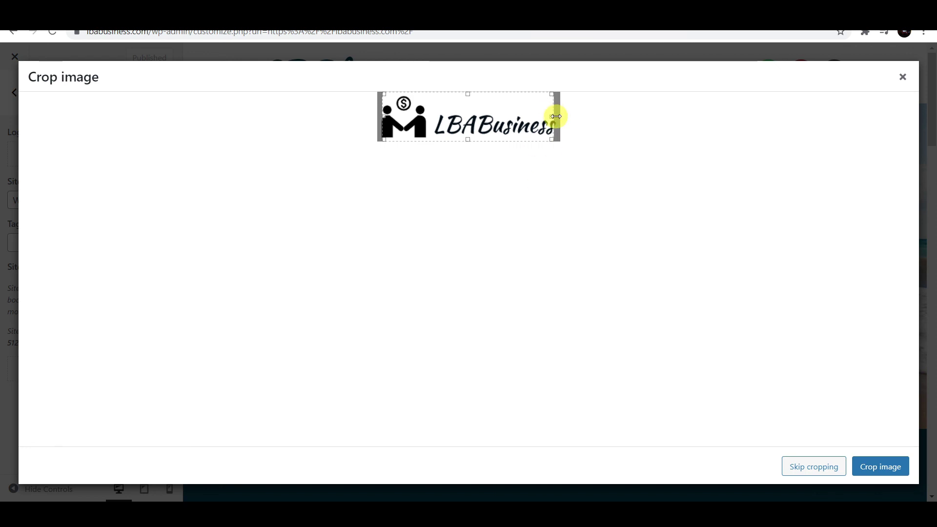
- Extend the crop frame to the logo's full width, skip cropping to use the whole image, and publish the site identity change
drag(556, 116, 560, 115)
drag(392, 119, 378, 117)
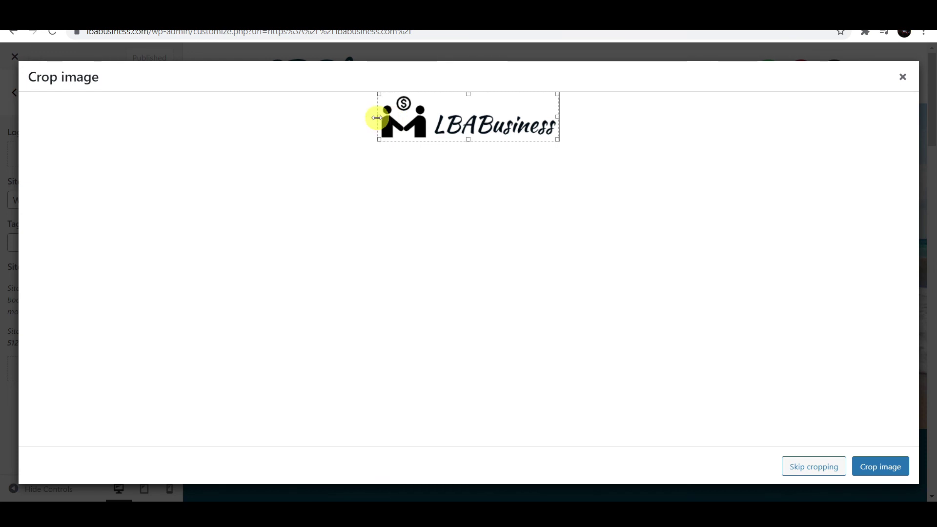
click(818, 470)
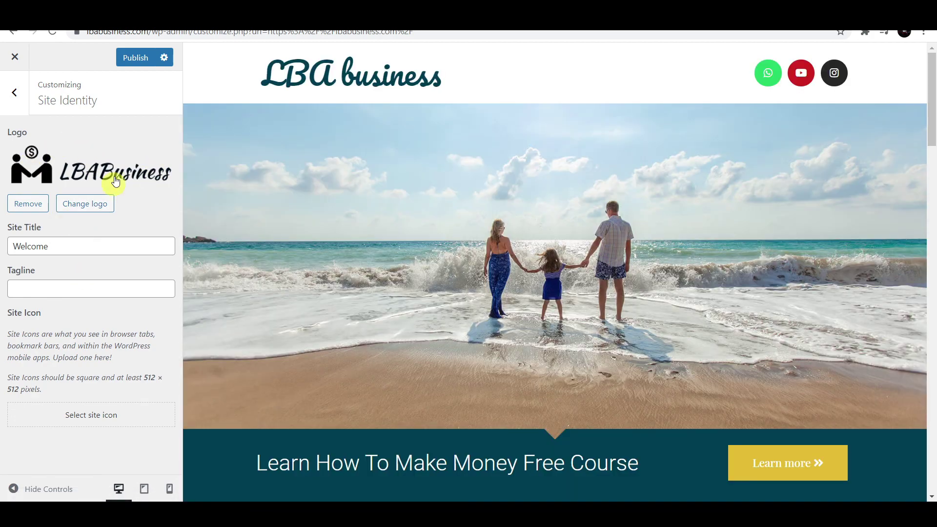
click(137, 57)
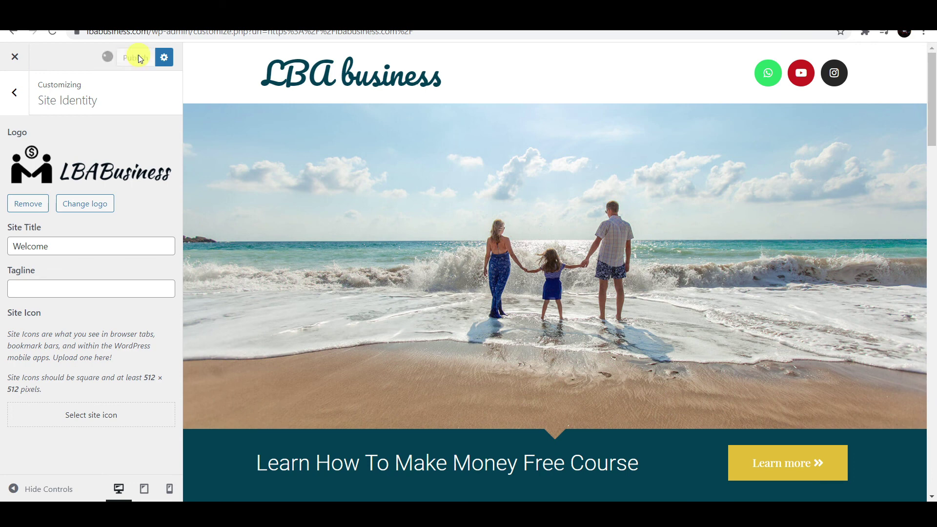